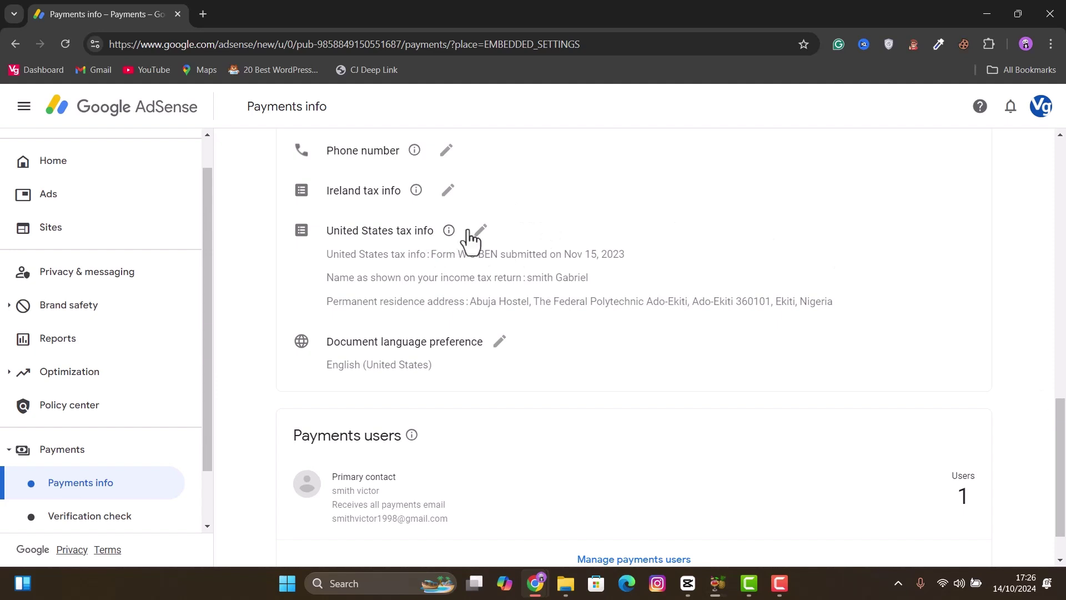
Step: Open the management page for the United States tax info and expand its tax details and documents
{"action": "left_click", "coordinate": [479, 233]}
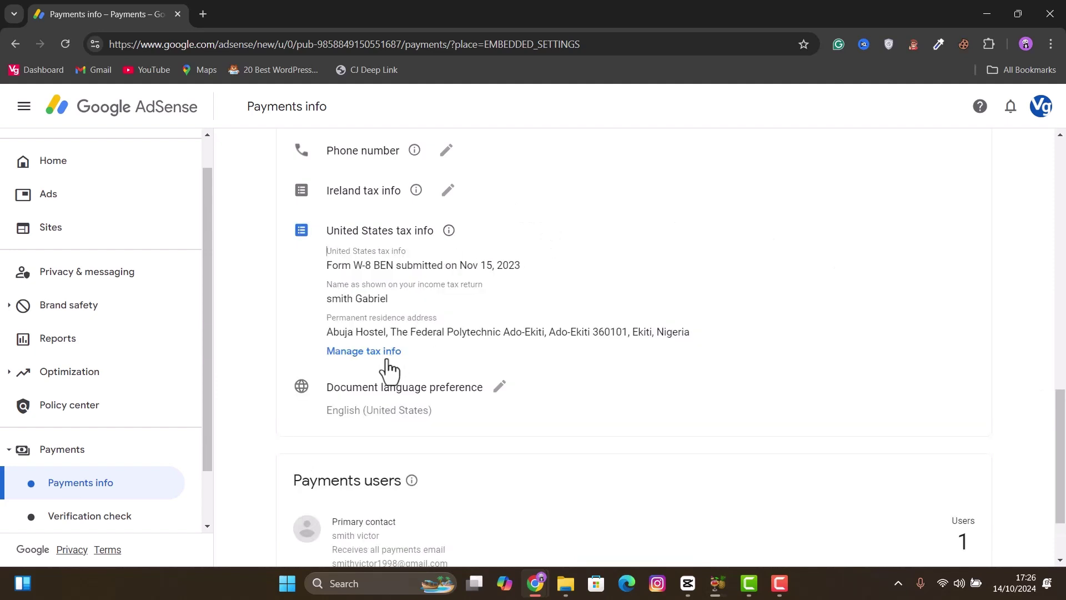
{"action": "left_click", "coordinate": [371, 352]}
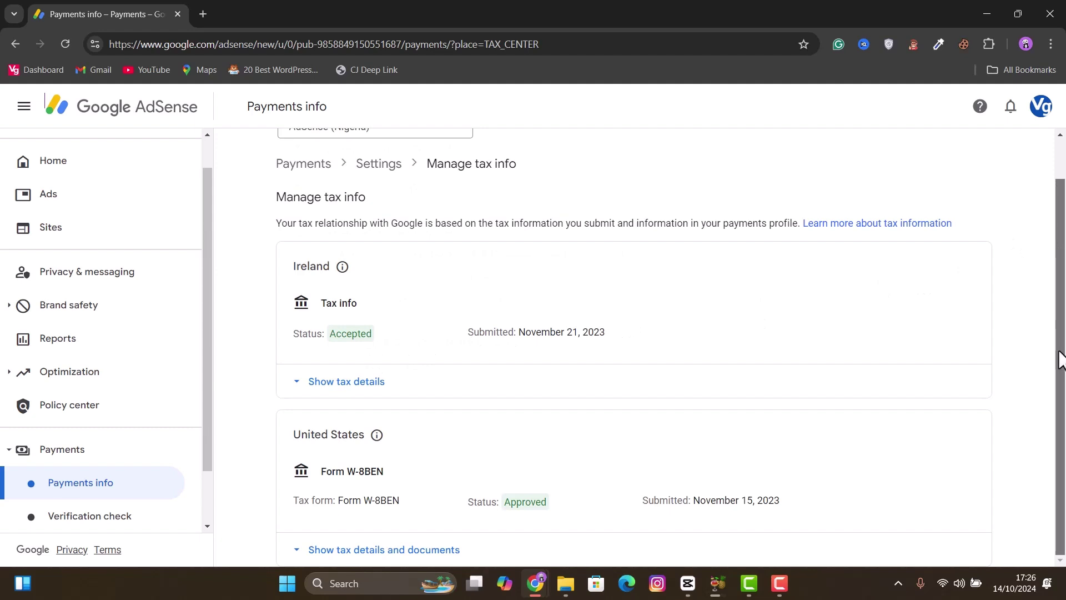
{"action": "left_click", "coordinate": [362, 551]}
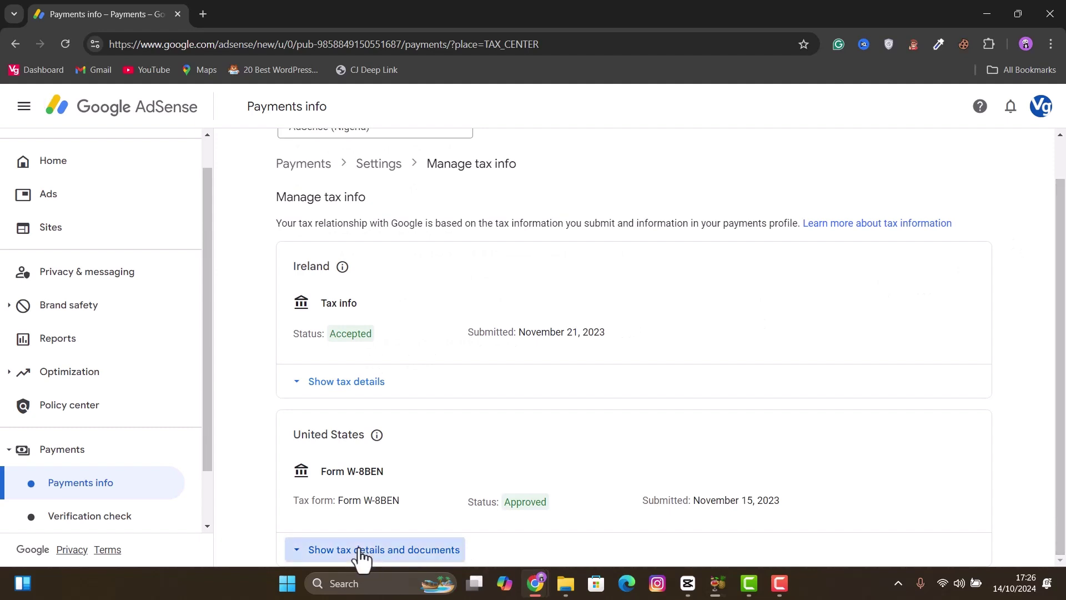
{"action": "scroll", "coordinate": [909, 223], "scroll_direction": "down", "scroll_amount": 5}
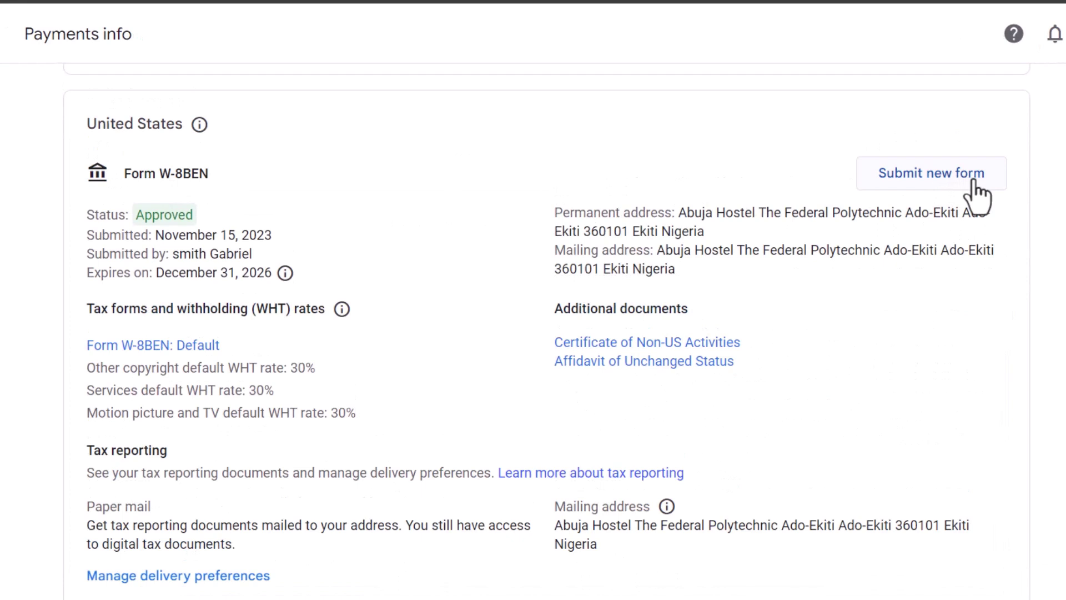
Step: Start a new United States tax form to replace the previously submitted W-8BEN
{"action": "left_click", "coordinate": [961, 189]}
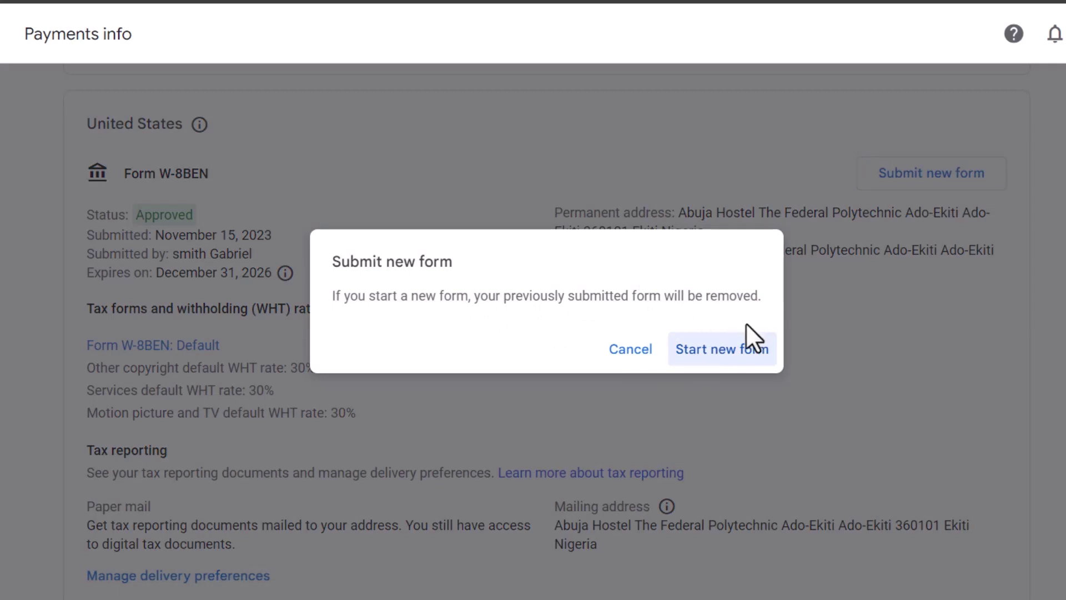
{"action": "left_click", "coordinate": [737, 355]}
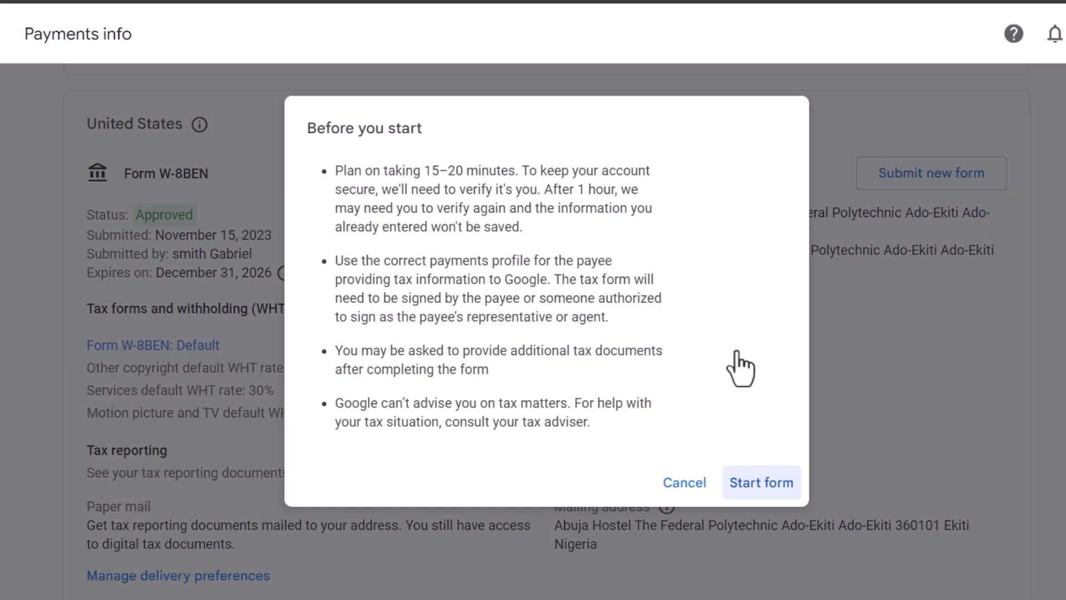
{"action": "left_click", "coordinate": [752, 483]}
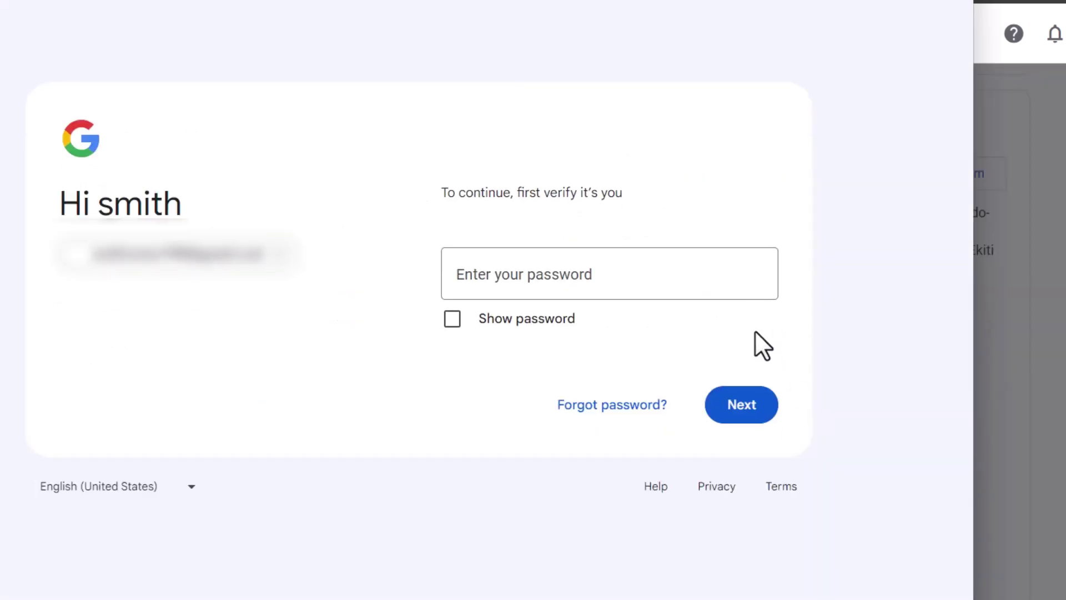
Step: Verify the account identity by entering the account password and continuing
{"action": "left_click", "coordinate": [557, 269]}
{"action": "key", "text": "ctrl+v"}
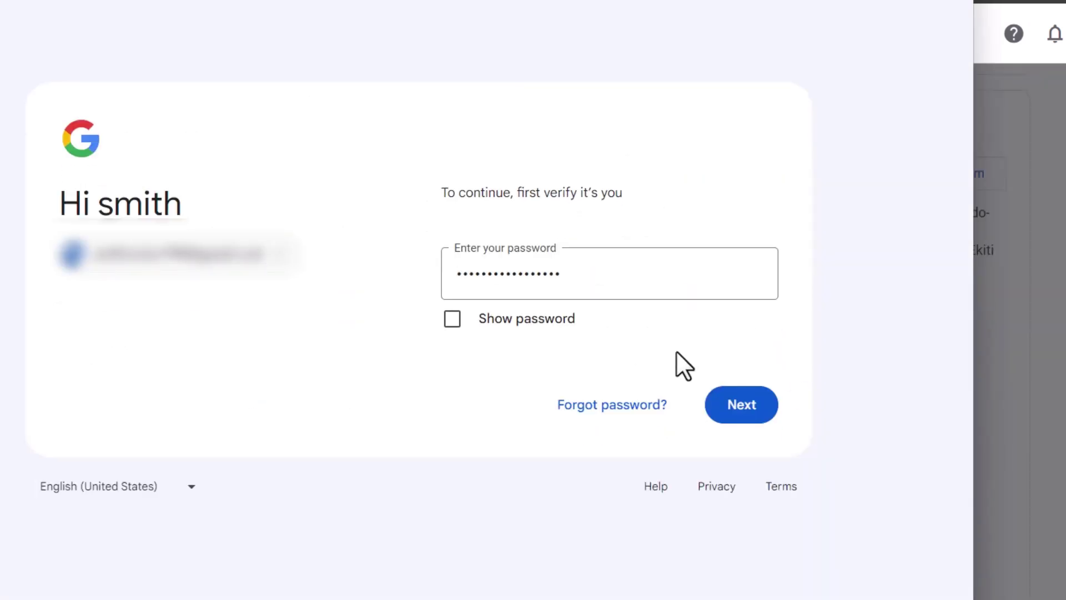
{"action": "left_click", "coordinate": [734, 395]}
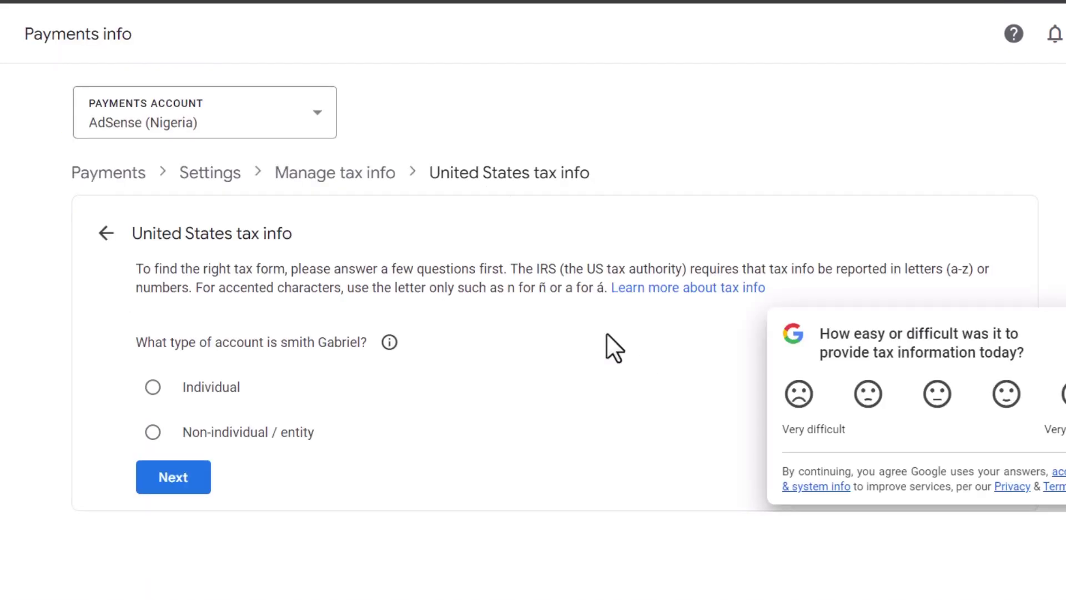
Step: Dismiss the feedback survey and identify the account as Individual and not a citizen or resident of the United States
{"action": "left_click", "coordinate": [1062, 334]}
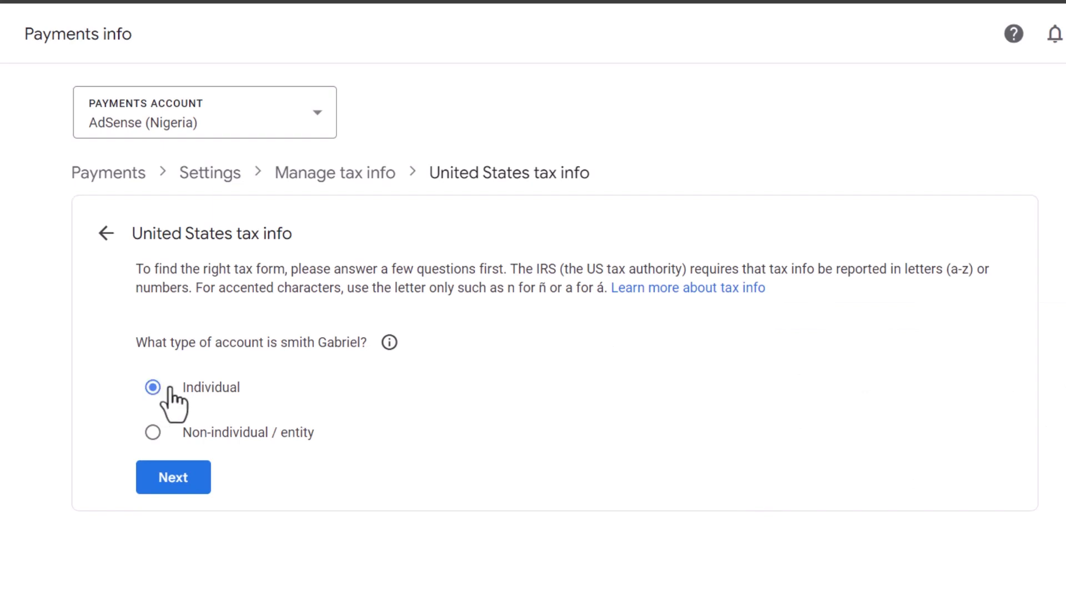
{"action": "left_click", "coordinate": [172, 486]}
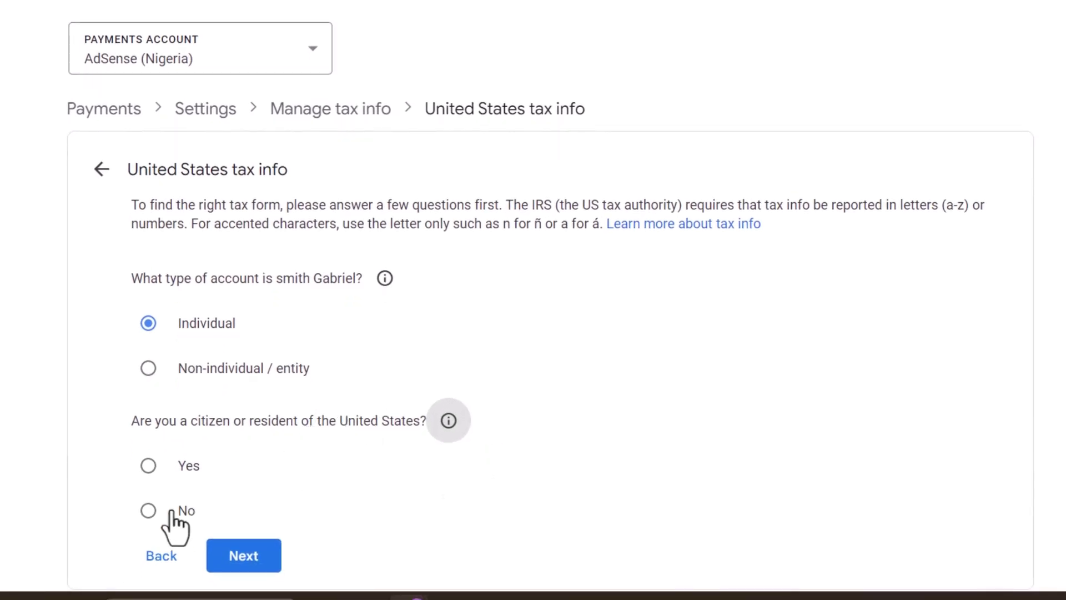
{"action": "left_click", "coordinate": [149, 511]}
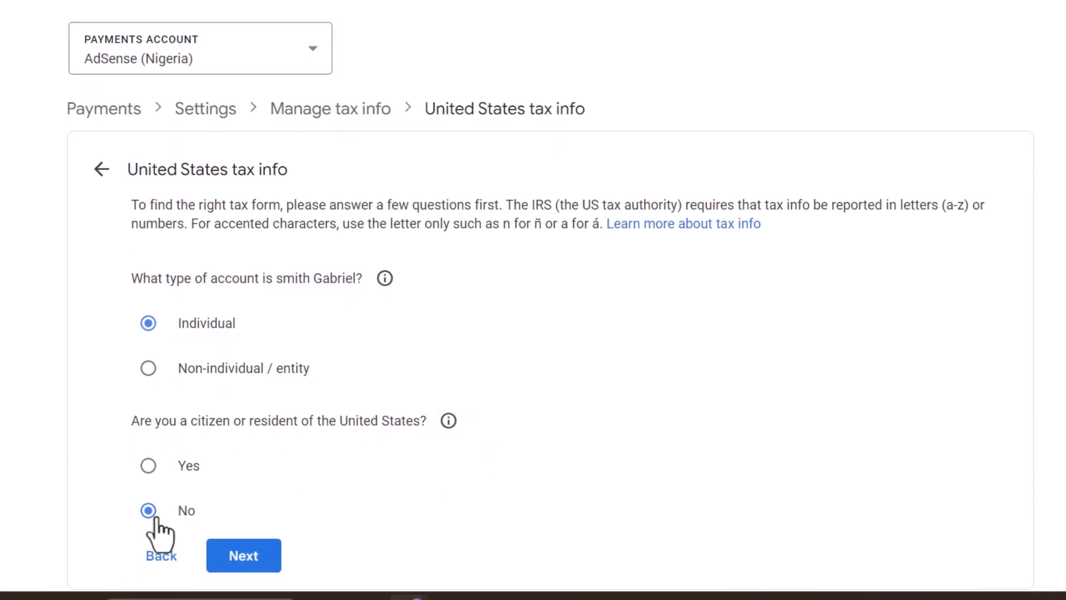
{"action": "left_click", "coordinate": [256, 557]}
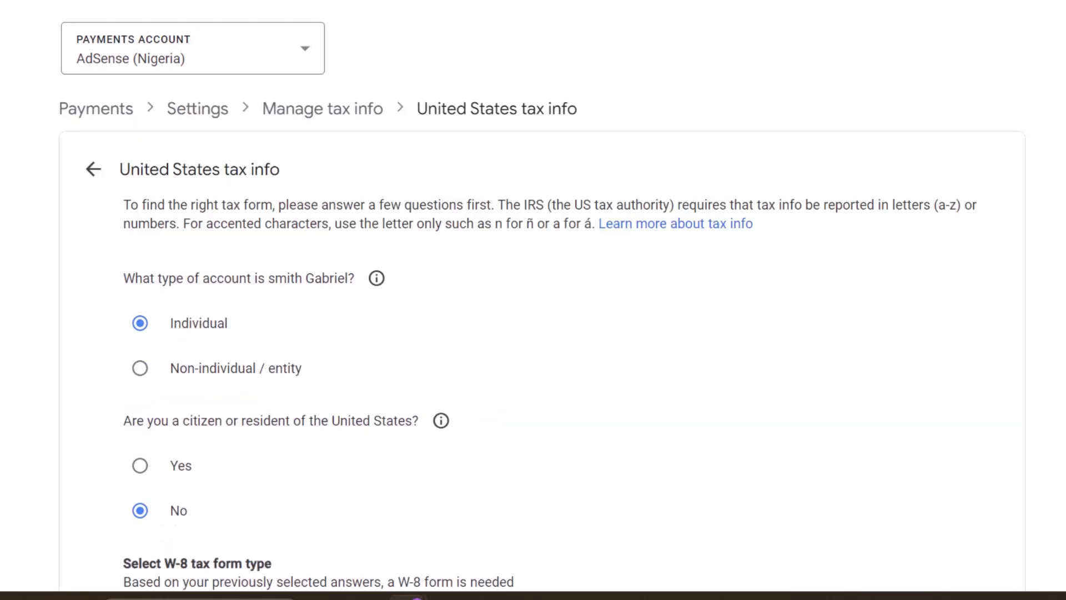
Step: Choose W-8BEN as the tax form type and start the form
{"action": "scroll", "coordinate": [542, 294], "scroll_direction": "down", "scroll_amount": 3}
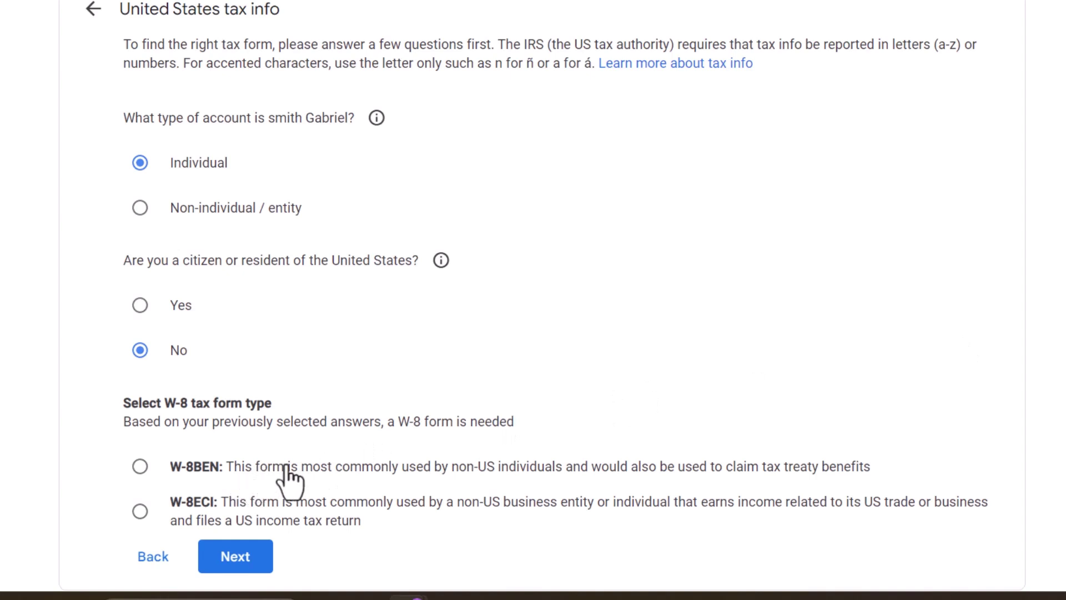
{"action": "left_click", "coordinate": [240, 475]}
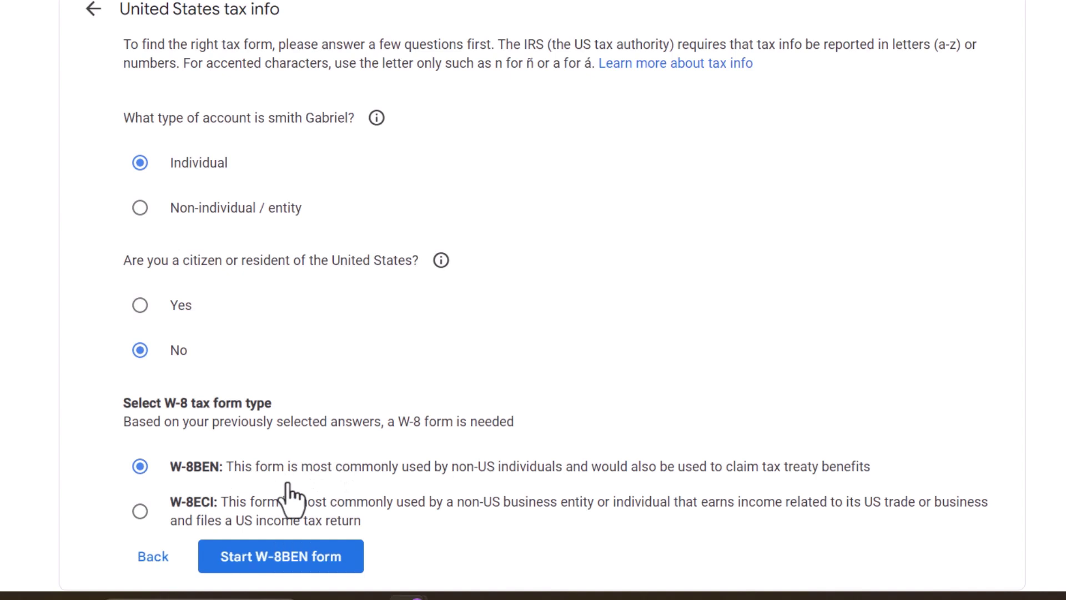
{"action": "left_click", "coordinate": [275, 575]}
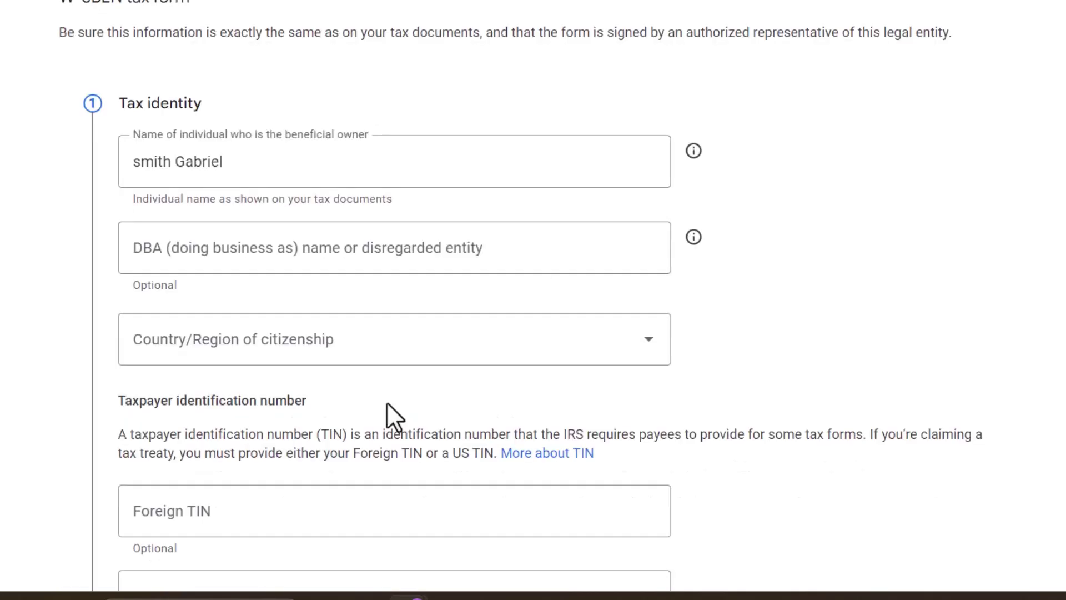
Step: Correct the beneficial owner's name to the individual's full name as shown on the tax documents
{"action": "left_click", "coordinate": [146, 162]}
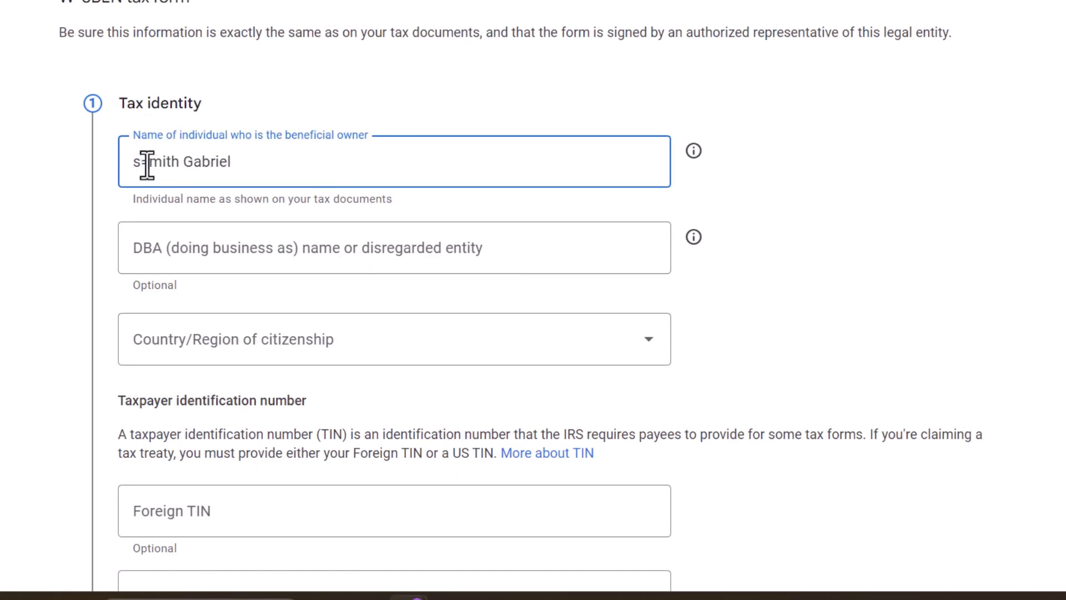
{"action": "key", "text": "BackSpace"}
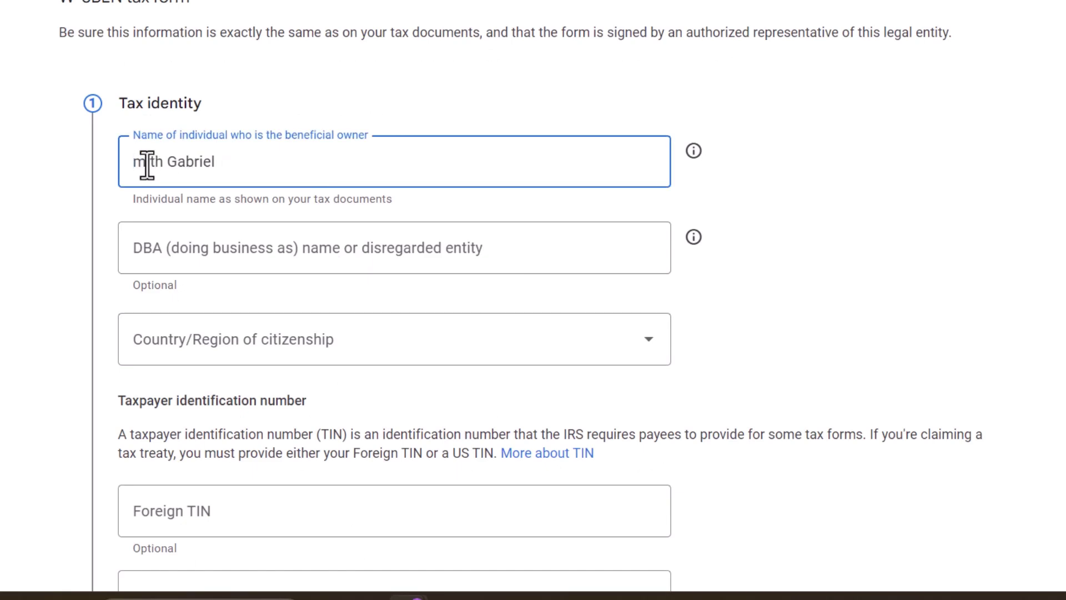
{"action": "type", "text": "S"}
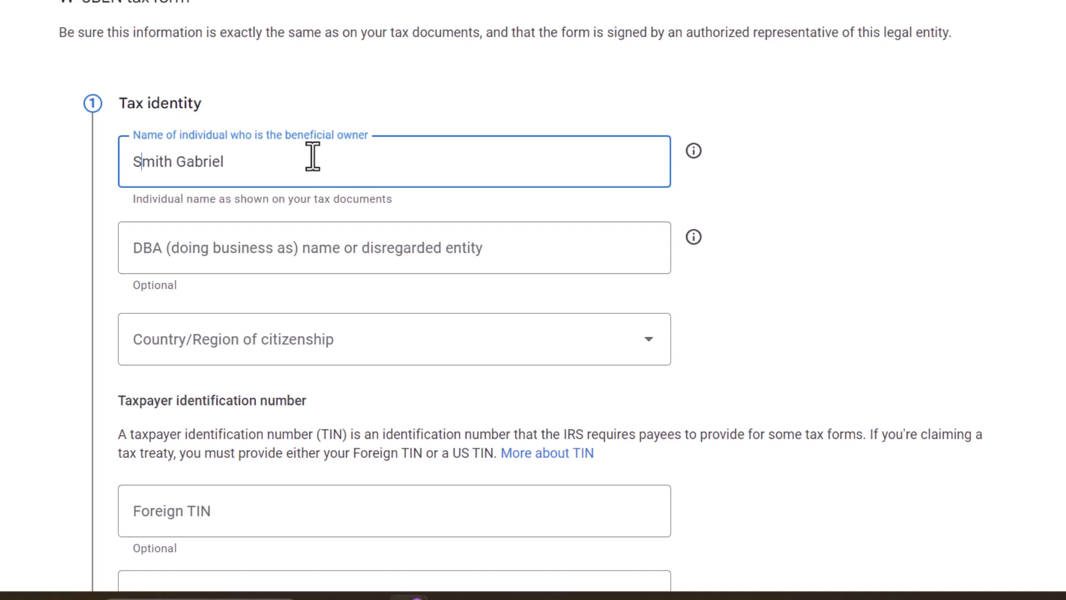
{"action": "key", "text": "BackSpace"}
{"action": "type", "text": "Victo"}
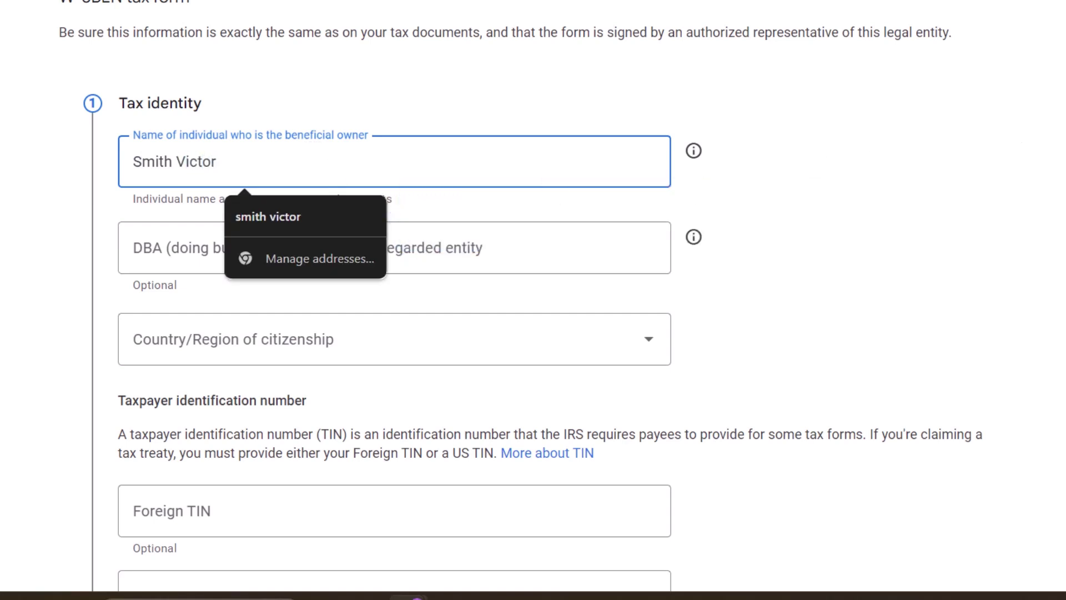
{"action": "left_click", "coordinate": [119, 231]}
Step: Set the country of citizenship to Nigeria, leave both taxpayer identification numbers blank, and continue to the address section
{"action": "scroll", "coordinate": [119, 231], "scroll_direction": "down", "scroll_amount": 4}
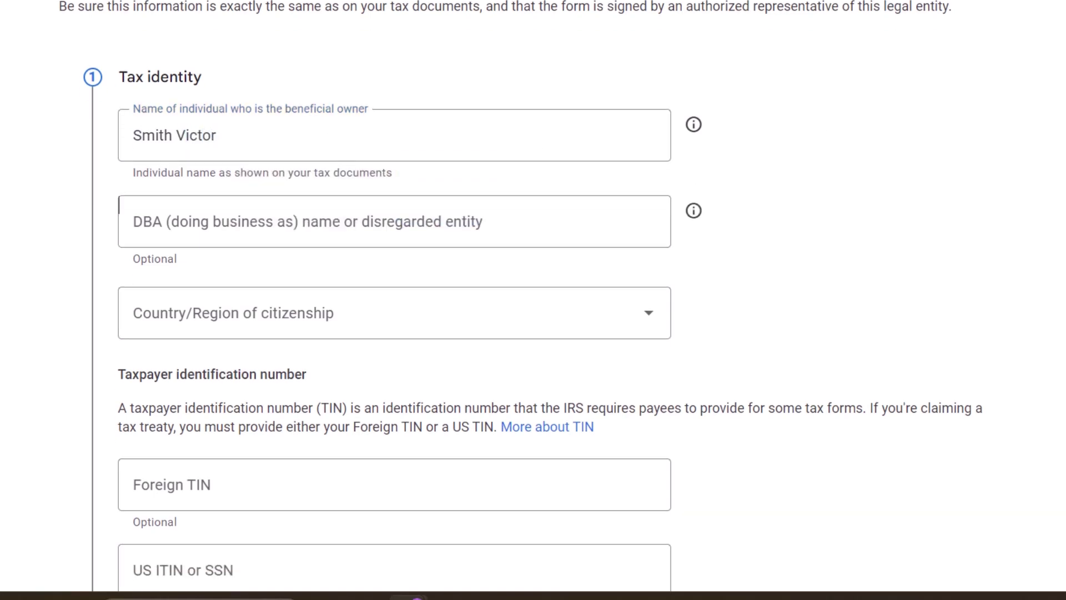
{"action": "scroll", "coordinate": [119, 11], "scroll_direction": "up", "scroll_amount": 1}
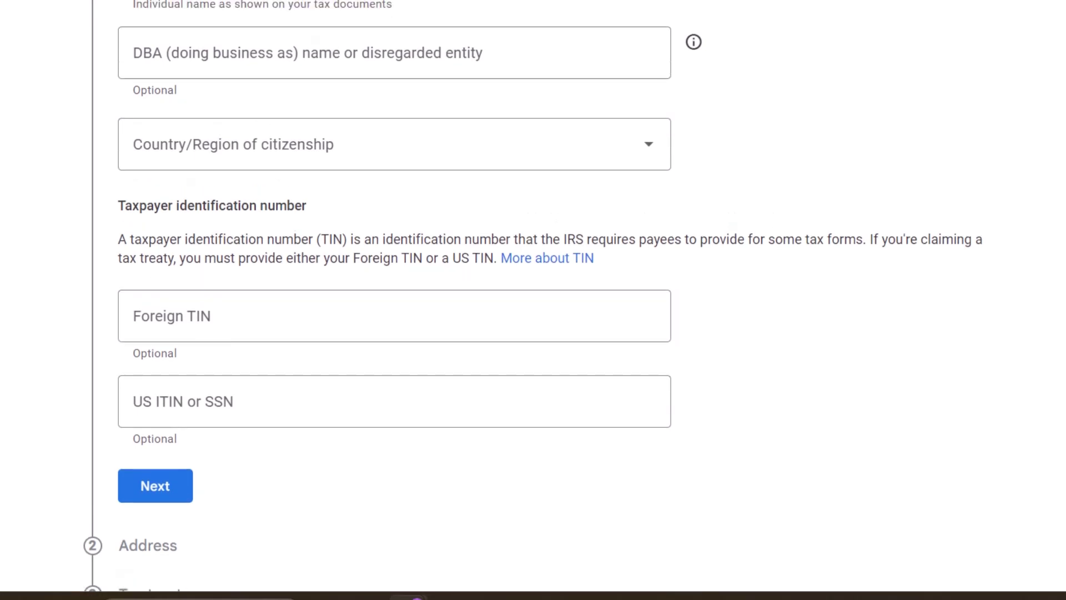
{"action": "left_click", "coordinate": [635, 199]}
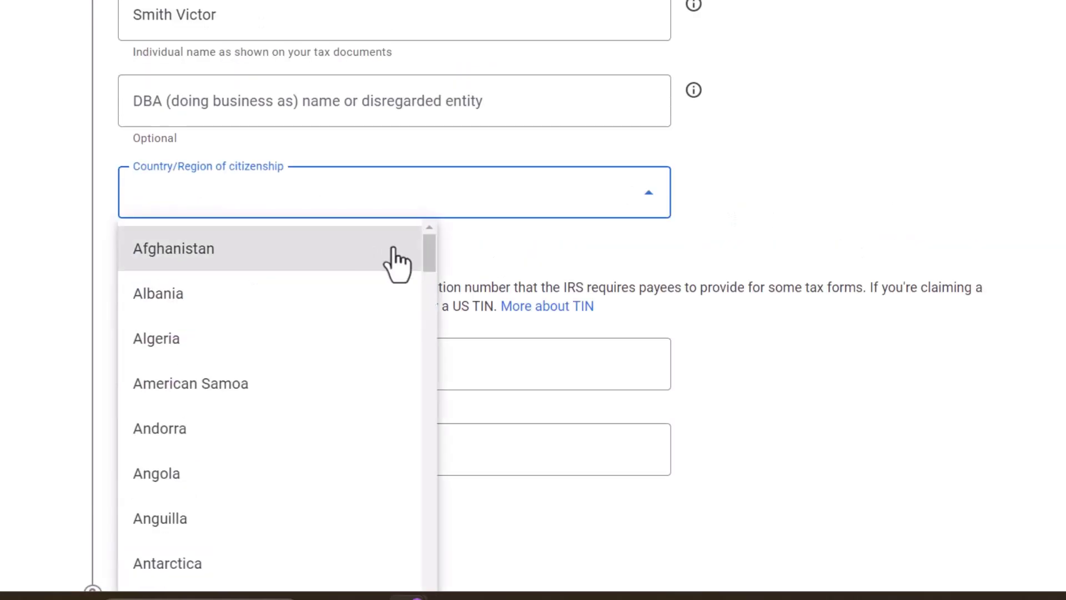
{"action": "scroll", "coordinate": [394, 261], "scroll_direction": "down", "scroll_amount": 2}
{"action": "left_click_drag", "start_coordinate": [431, 305], "coordinate": [431, 494]}
{"action": "scroll", "coordinate": [272, 405], "scroll_direction": "up", "scroll_amount": 5}
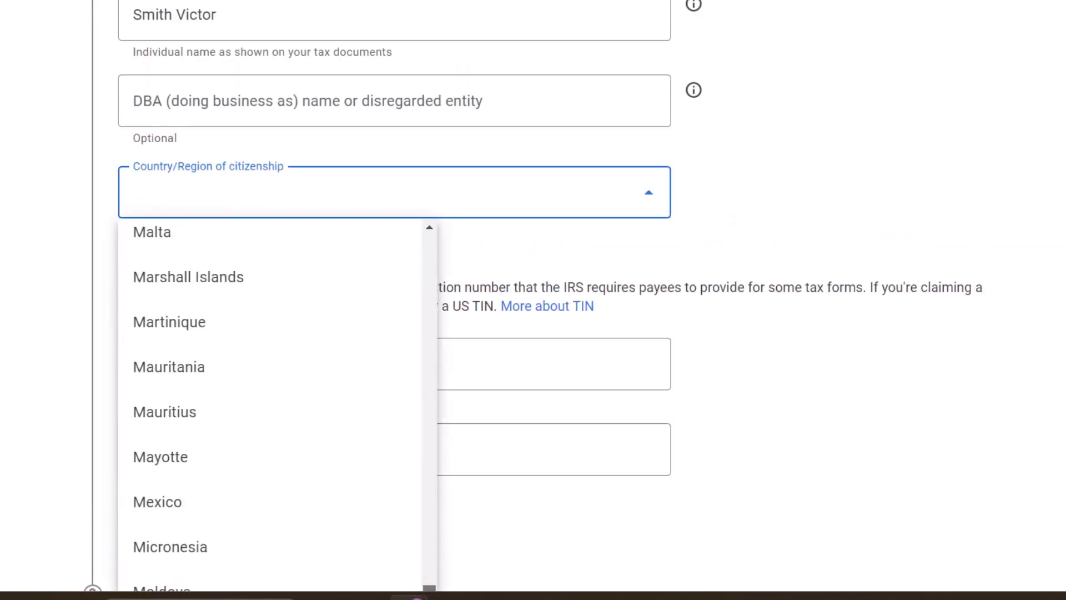
{"action": "scroll", "coordinate": [272, 405], "scroll_direction": "down", "scroll_amount": 5}
{"action": "scroll", "coordinate": [809, 326], "scroll_direction": "down", "scroll_amount": 3}
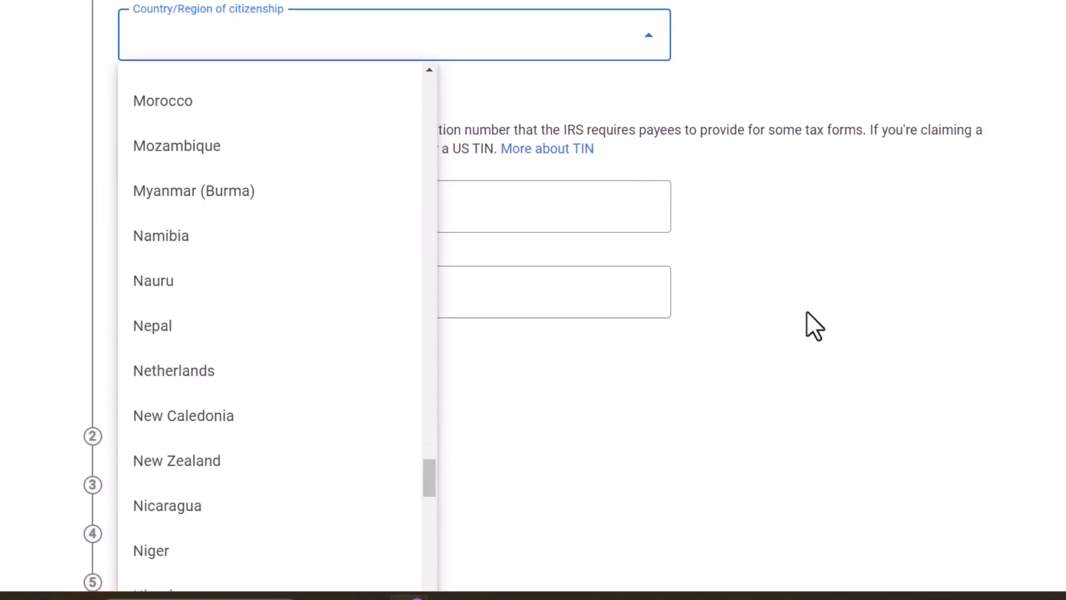
{"action": "scroll", "coordinate": [272, 405], "scroll_direction": "down", "scroll_amount": 4}
{"action": "left_click", "coordinate": [270, 390]}
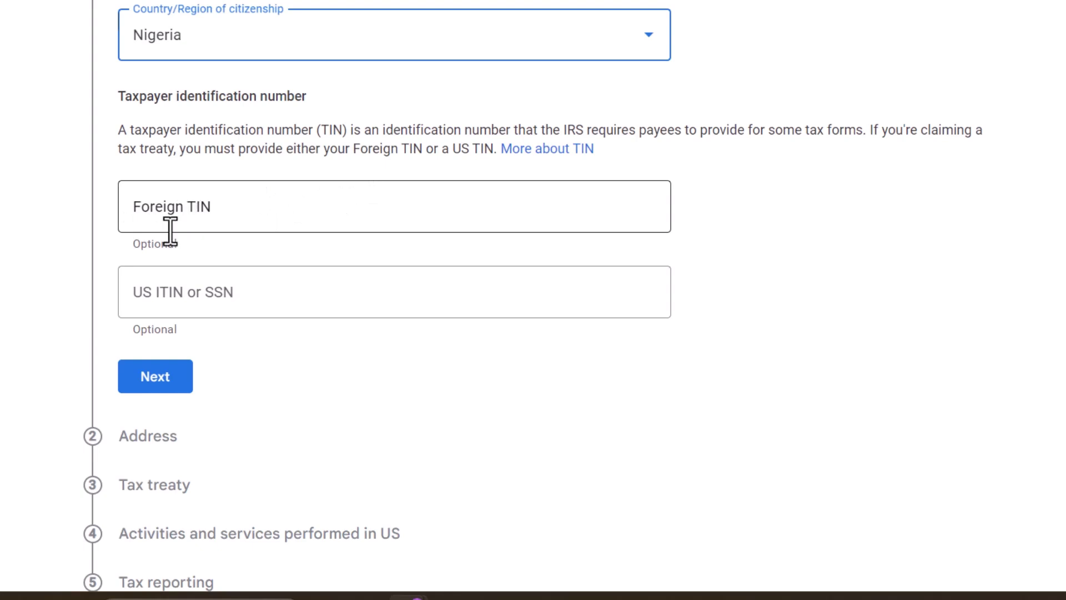
{"action": "left_click", "coordinate": [157, 389]}
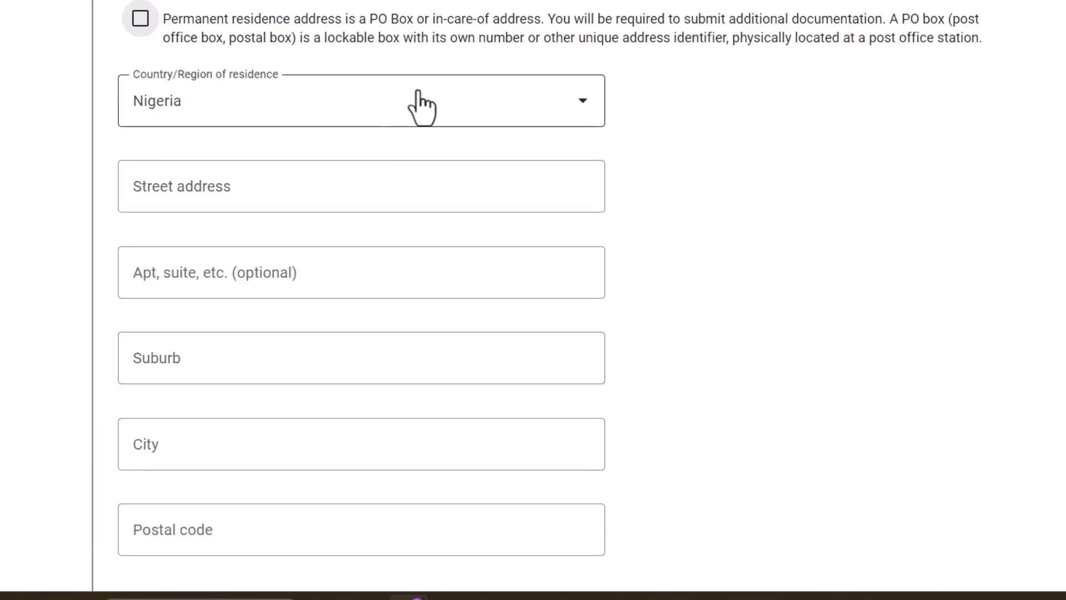
Step: Complete the permanent residence address including the state, mark the mailing address as the same, and continue to the tax treaty section
{"action": "scroll", "coordinate": [559, 111], "scroll_direction": "down", "scroll_amount": 2}
{"action": "left_click", "coordinate": [555, 502]}
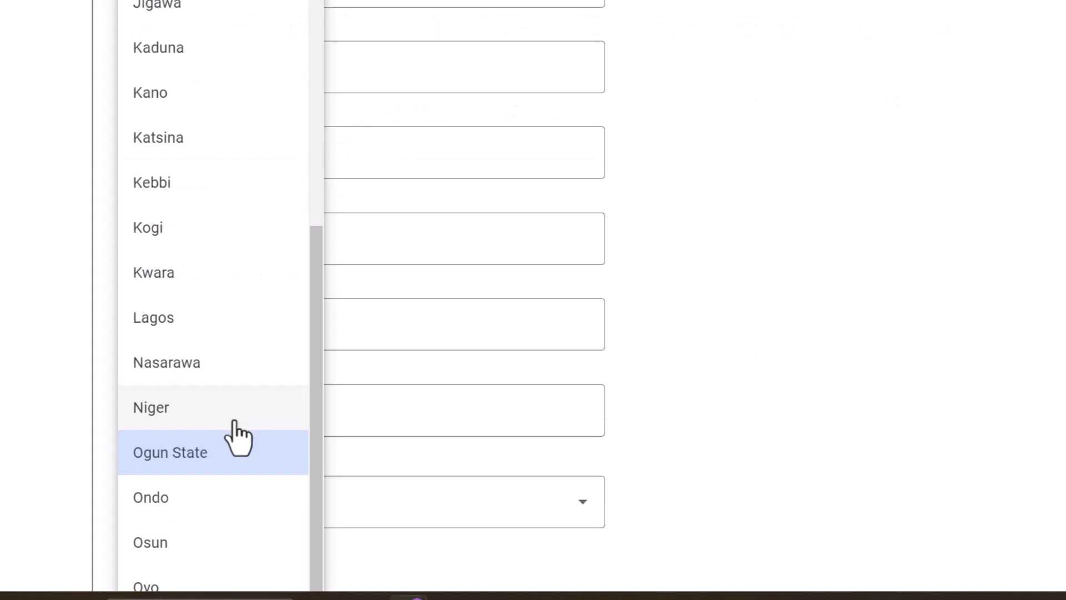
{"action": "left_click", "coordinate": [219, 458]}
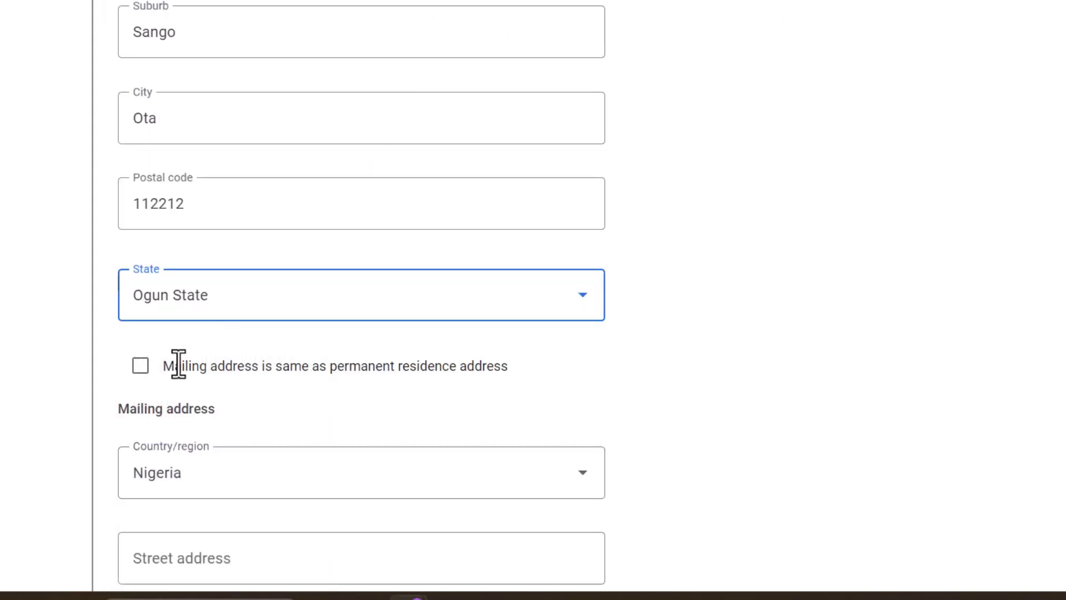
{"action": "left_click", "coordinate": [140, 366]}
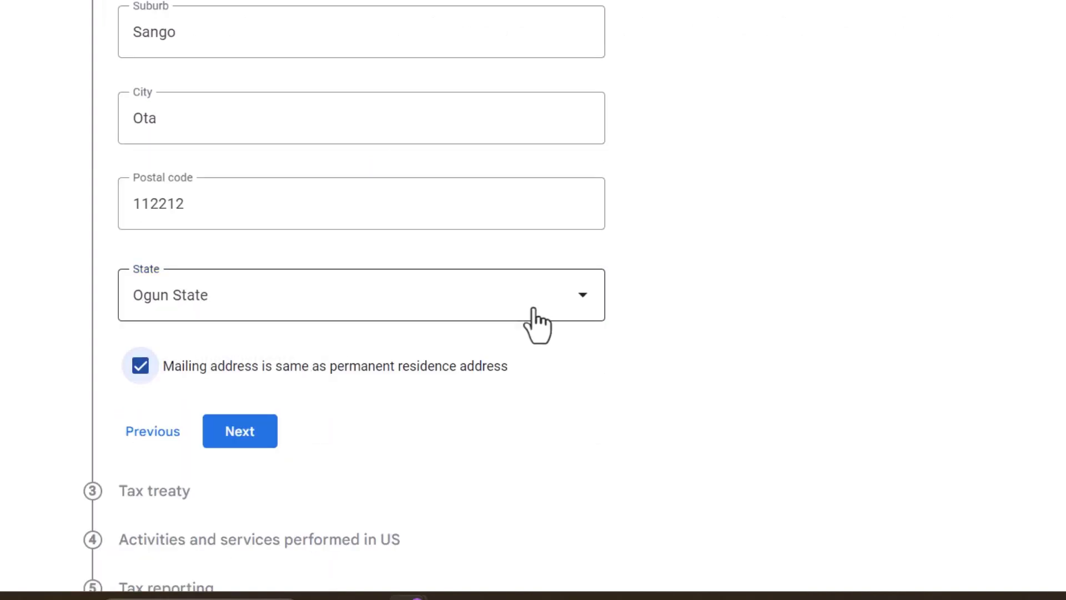
{"action": "left_click", "coordinate": [252, 438]}
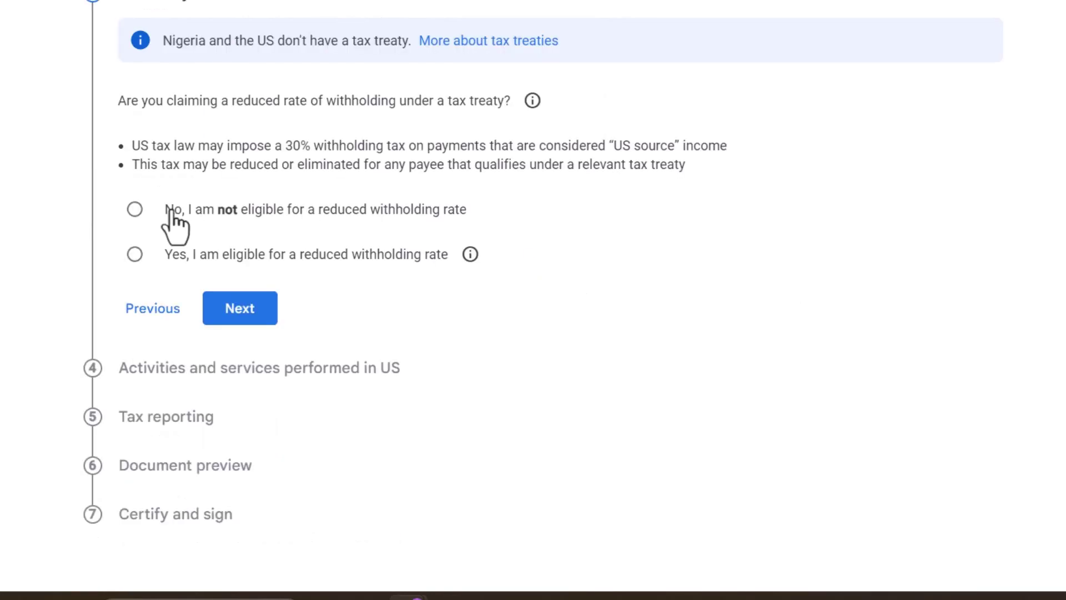
{"action": "left_click", "coordinate": [138, 256]}
{"action": "left_click", "coordinate": [285, 365]}
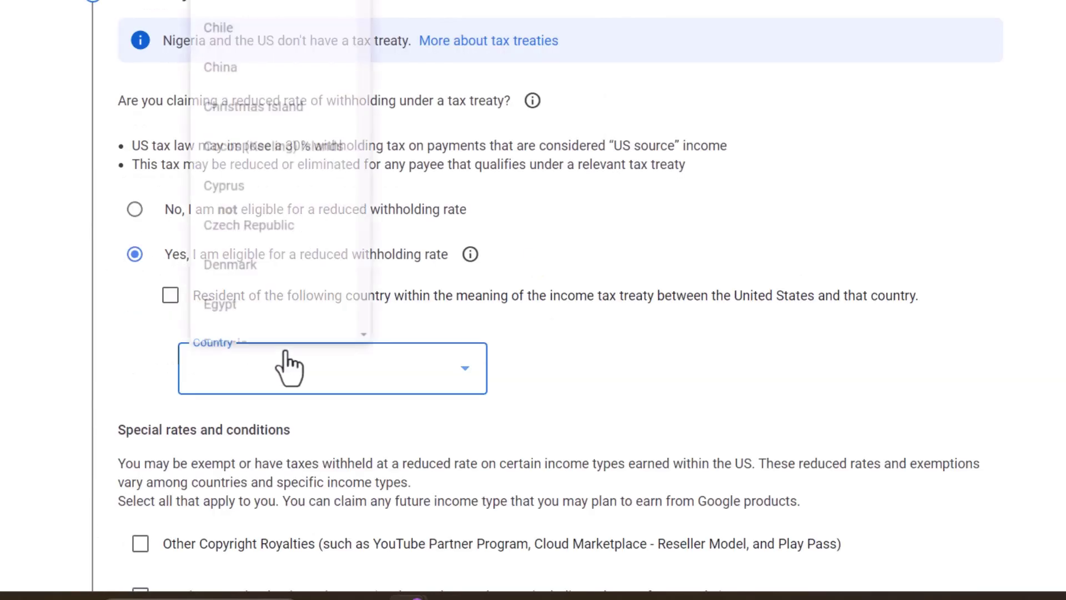
{"action": "left_click_drag", "start_coordinate": [375, 65], "coordinate": [374, 1]}
{"action": "left_click", "coordinate": [630, 217]}
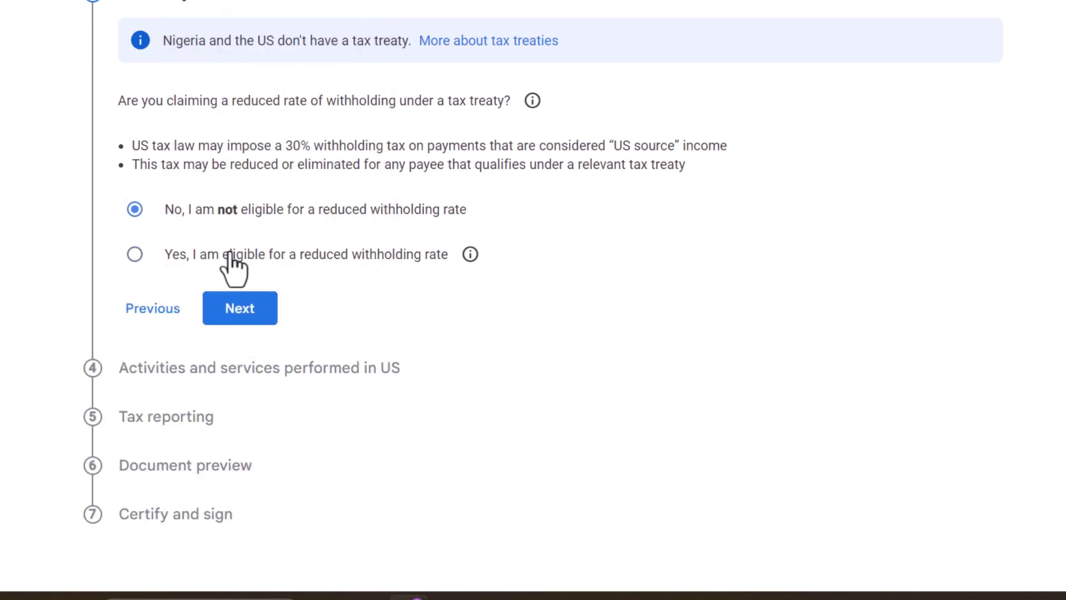
Step: Declare no eligibility for a reduced withholding rate, answer No to US activities, certify that services are performed solely outside the US, and continue
{"action": "left_click", "coordinate": [247, 310]}
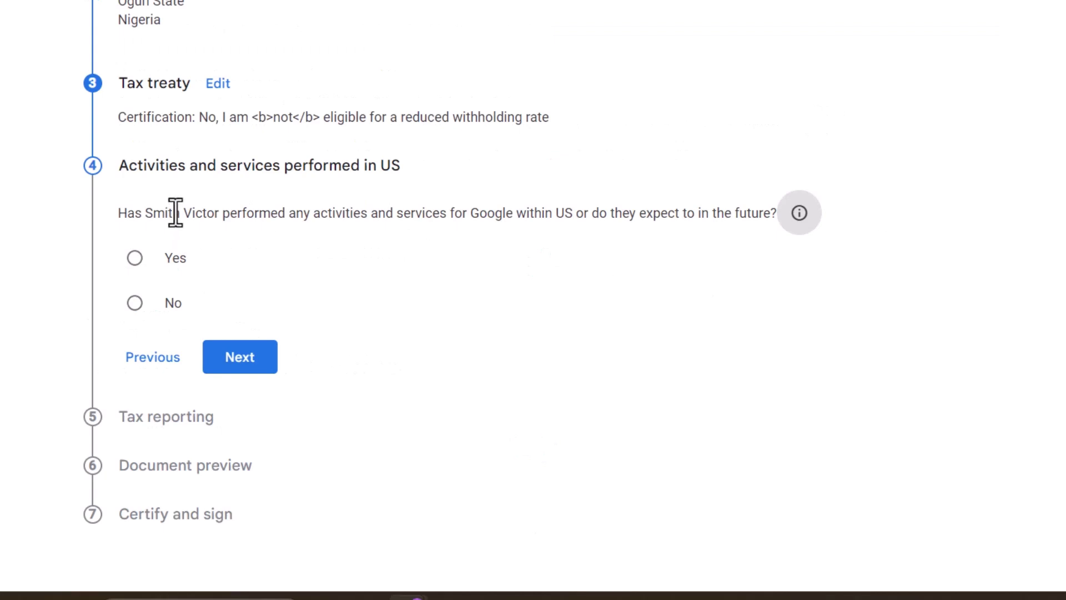
{"action": "left_click", "coordinate": [135, 303]}
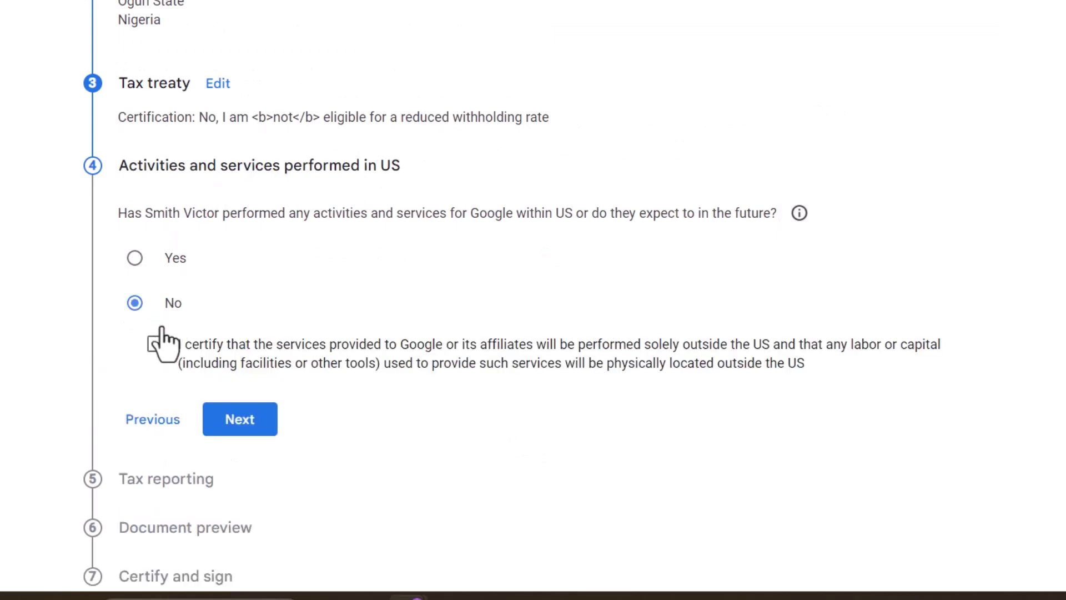
{"action": "left_click", "coordinate": [156, 343]}
{"action": "left_click", "coordinate": [257, 417]}
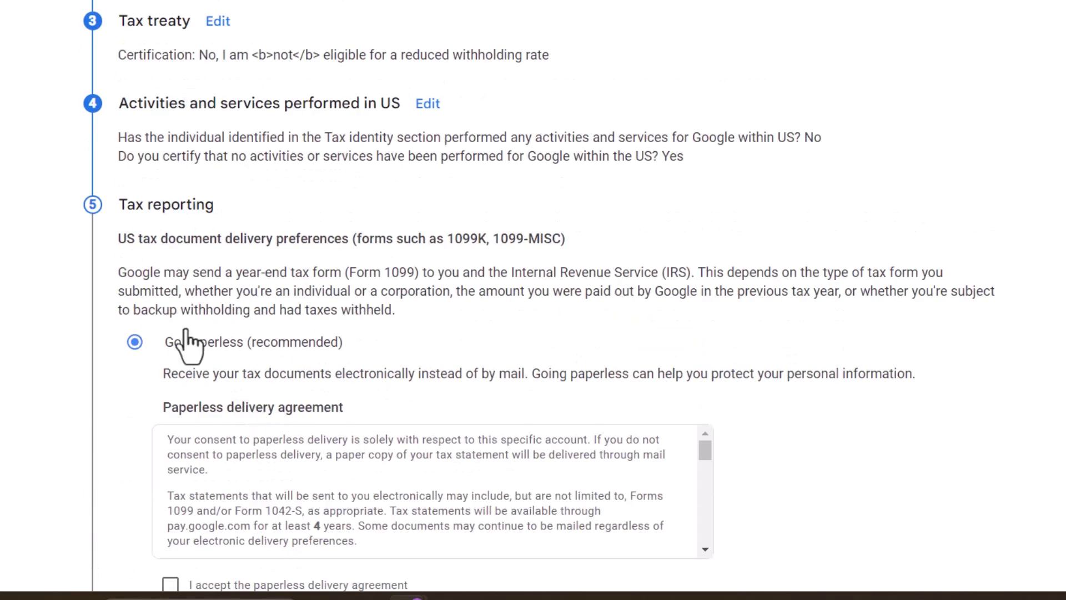
Step: Keep paperless delivery for the tax documents, accept the paperless delivery agreement, and continue to the document preview
{"action": "scroll", "coordinate": [533, 300], "scroll_direction": "down", "scroll_amount": 1}
{"action": "scroll", "coordinate": [533, 300], "scroll_direction": "down", "scroll_amount": 1}
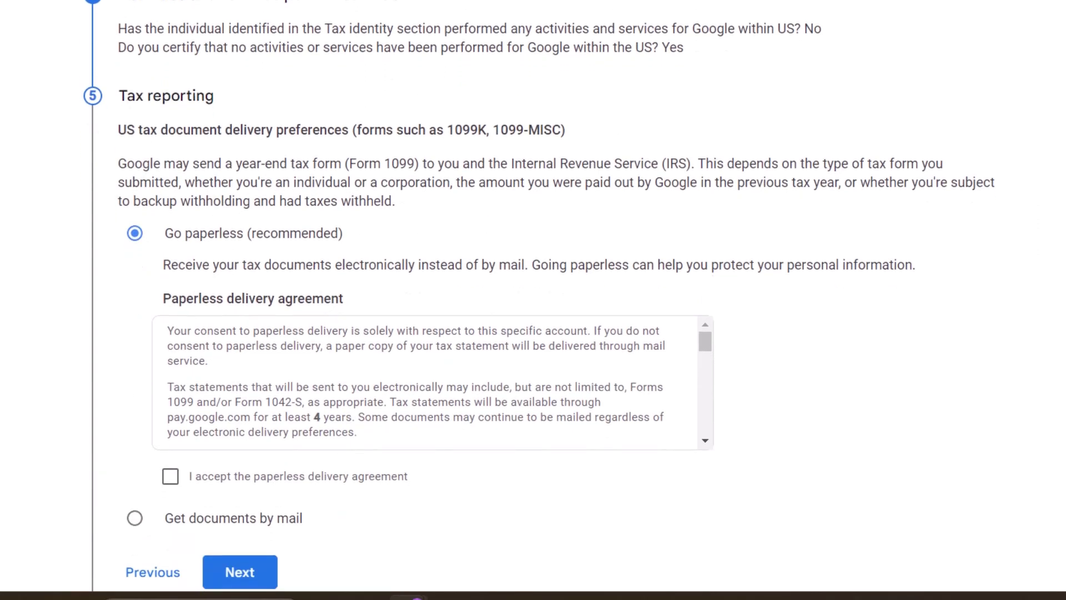
{"action": "left_click", "coordinate": [170, 476]}
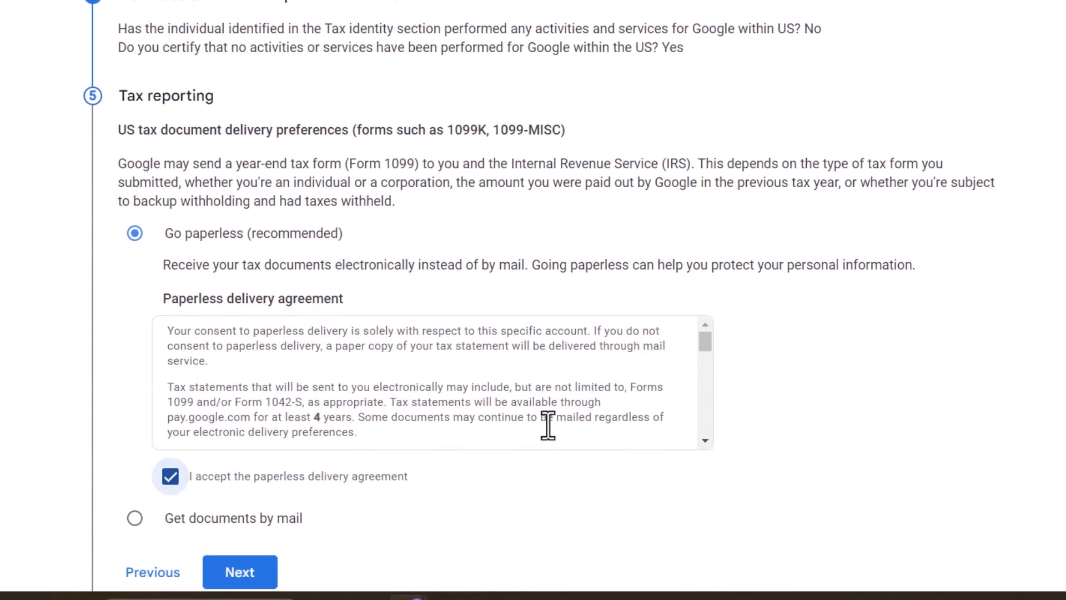
{"action": "scroll", "coordinate": [444, 422], "scroll_direction": "down", "scroll_amount": 2}
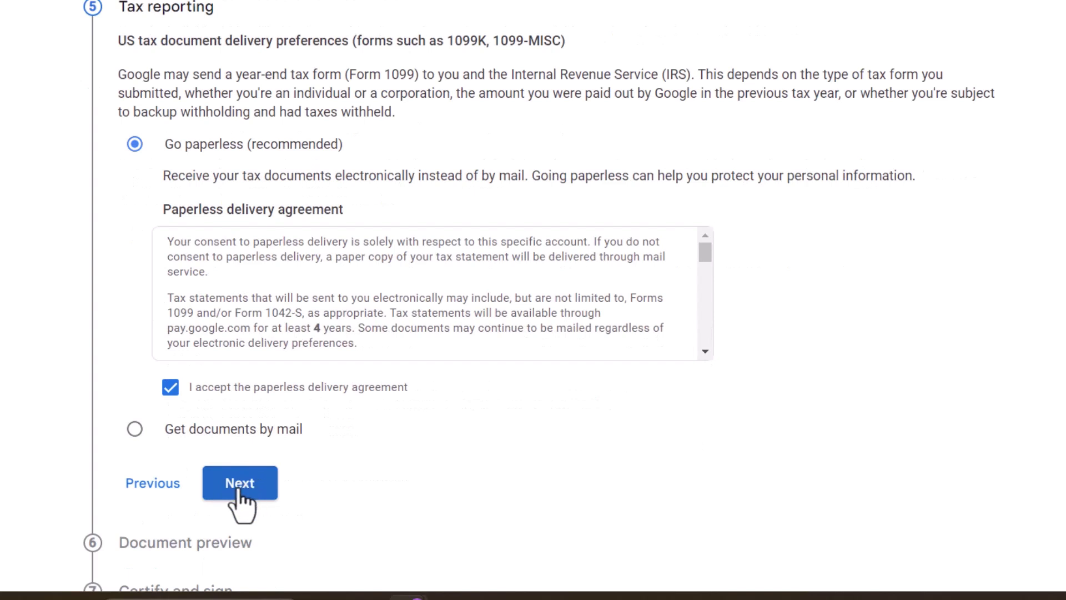
{"action": "left_click", "coordinate": [239, 484]}
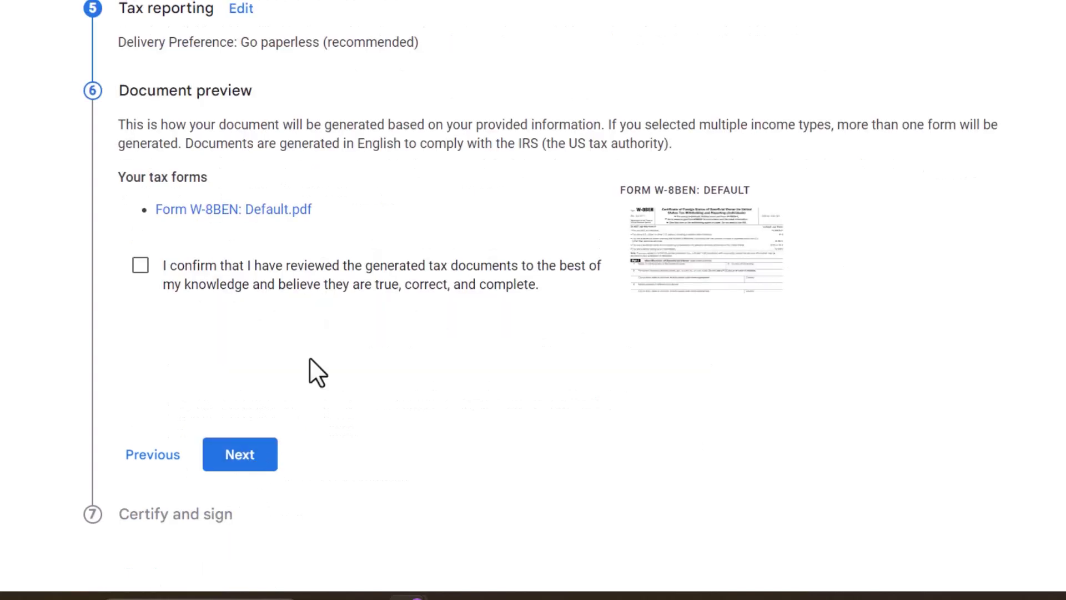
Step: Preview the generated W-8BEN form, confirm that the tax documents have been reviewed, and continue to certification
{"action": "left_click", "coordinate": [705, 270]}
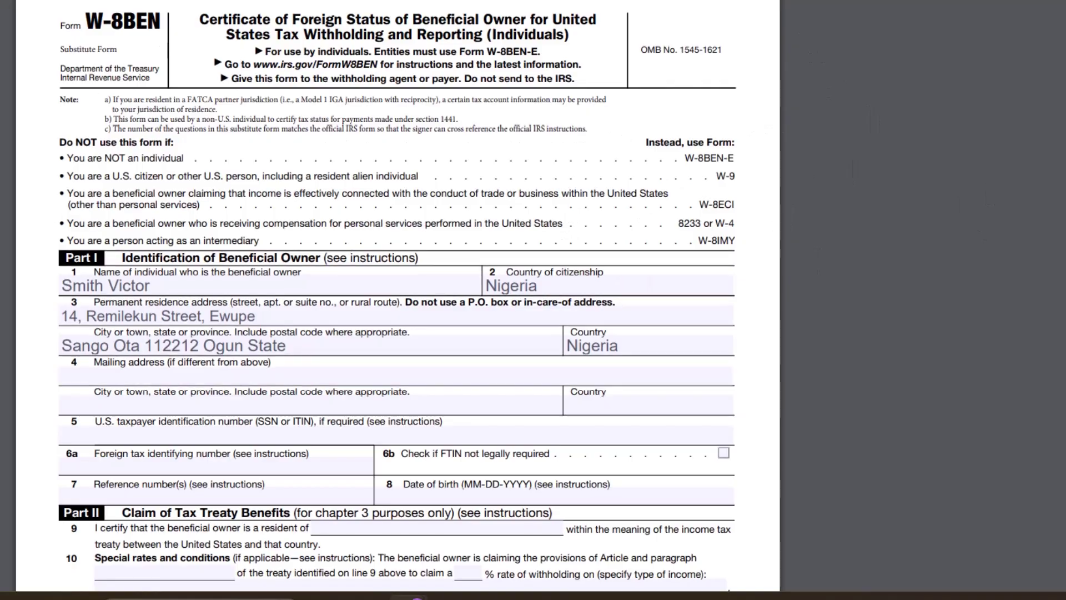
{"action": "key", "text": "Escape"}
{"action": "left_click", "coordinate": [140, 265]}
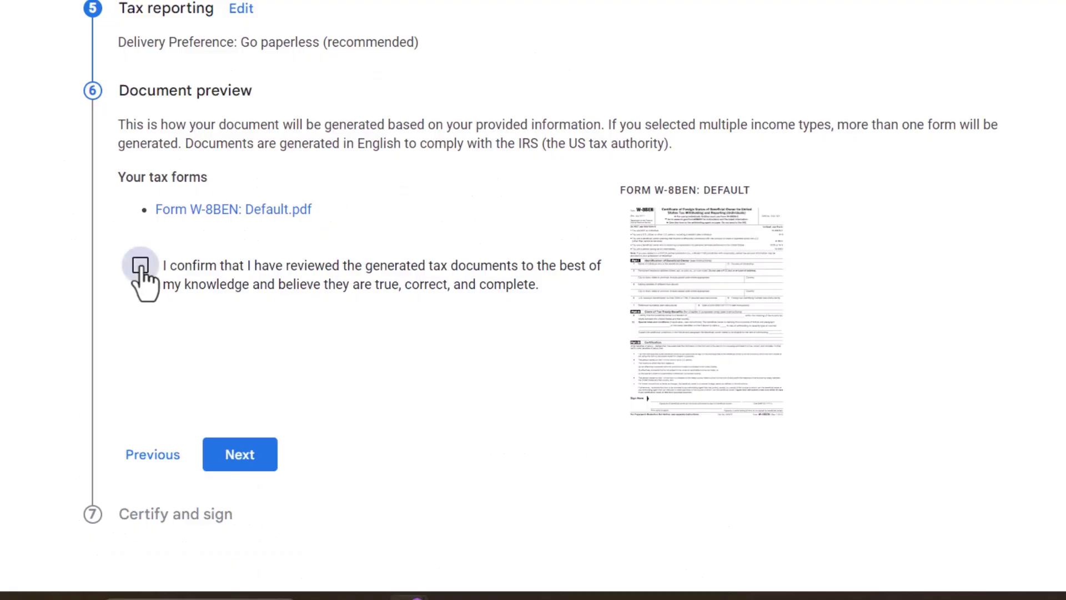
{"action": "left_click", "coordinate": [243, 454]}
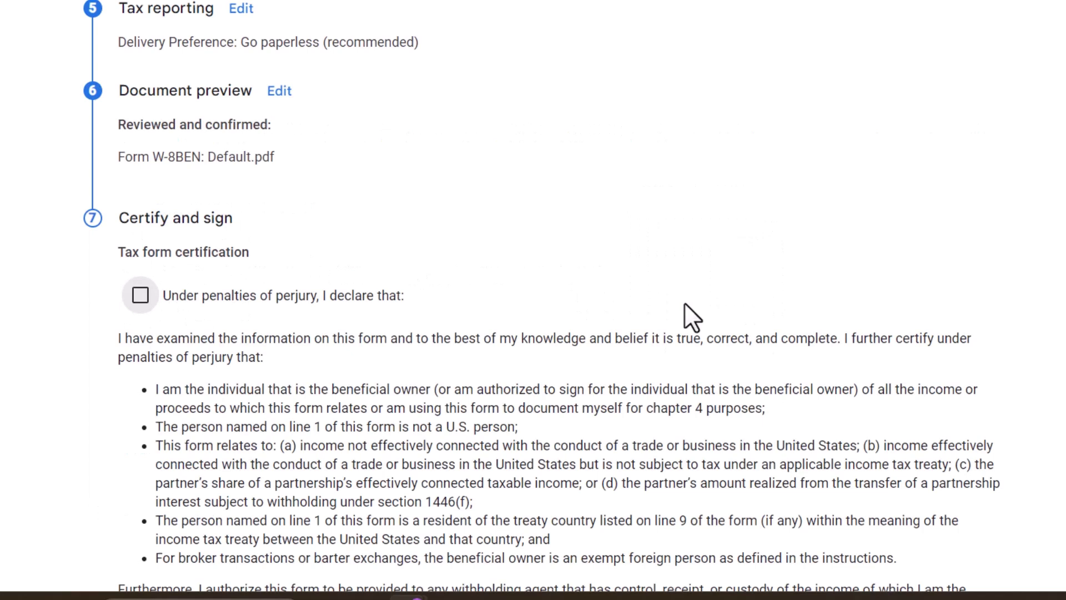
Step: Accept the tax form declaration under penalties of perjury and certify the unchanged status affidavit from January 1, 2024
{"action": "left_click", "coordinate": [143, 298]}
{"action": "scroll", "coordinate": [897, 285], "scroll_direction": "down", "scroll_amount": 3}
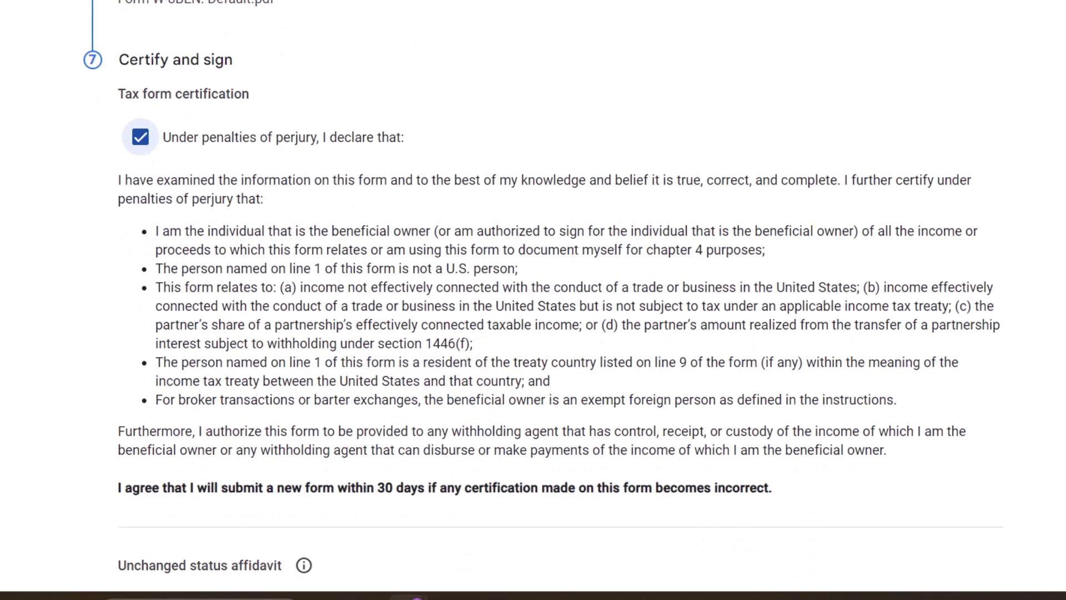
{"action": "scroll", "coordinate": [305, 291], "scroll_direction": "down", "scroll_amount": 1}
{"action": "scroll", "coordinate": [305, 290], "scroll_direction": "down", "scroll_amount": 5}
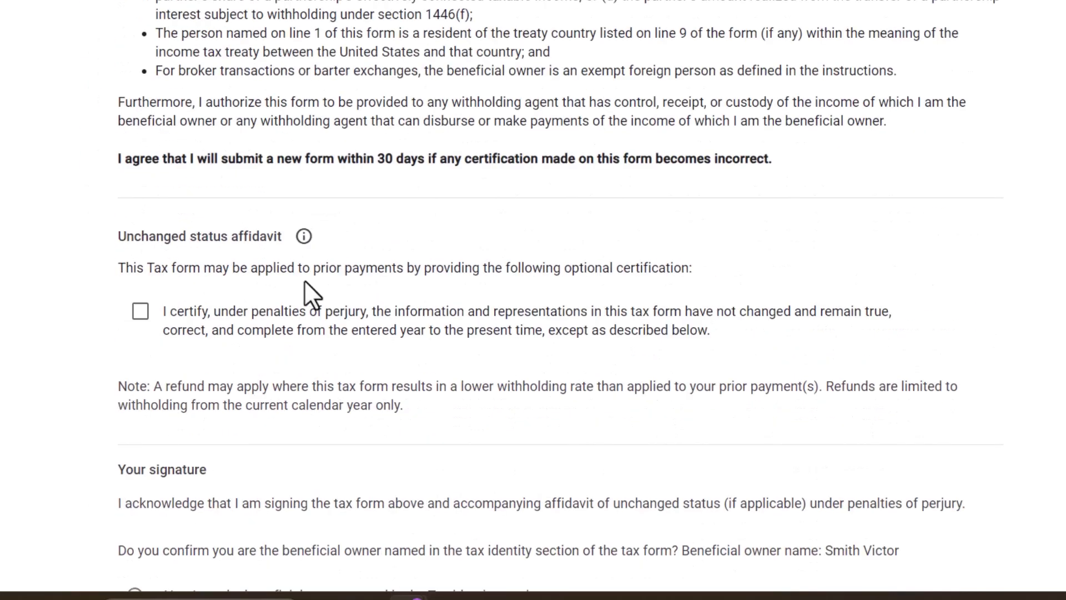
{"action": "left_click", "coordinate": [144, 316]}
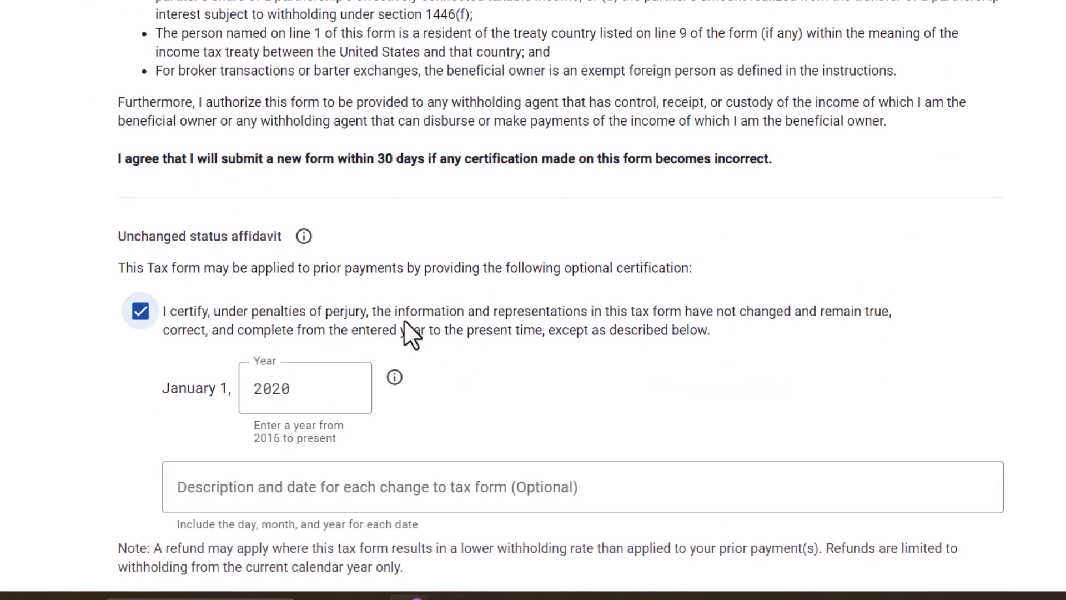
{"action": "left_click", "coordinate": [310, 396]}
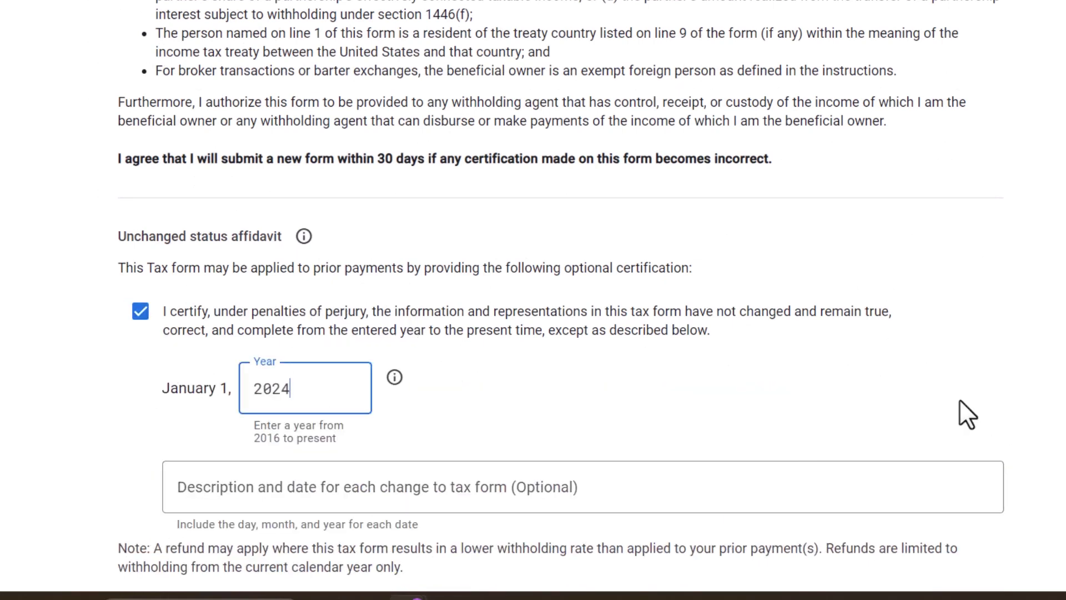
Step: Confirm being the beneficial owner named in the Tax identity section and submit the tax form
{"action": "scroll", "coordinate": [269, 328], "scroll_direction": "down", "scroll_amount": 7}
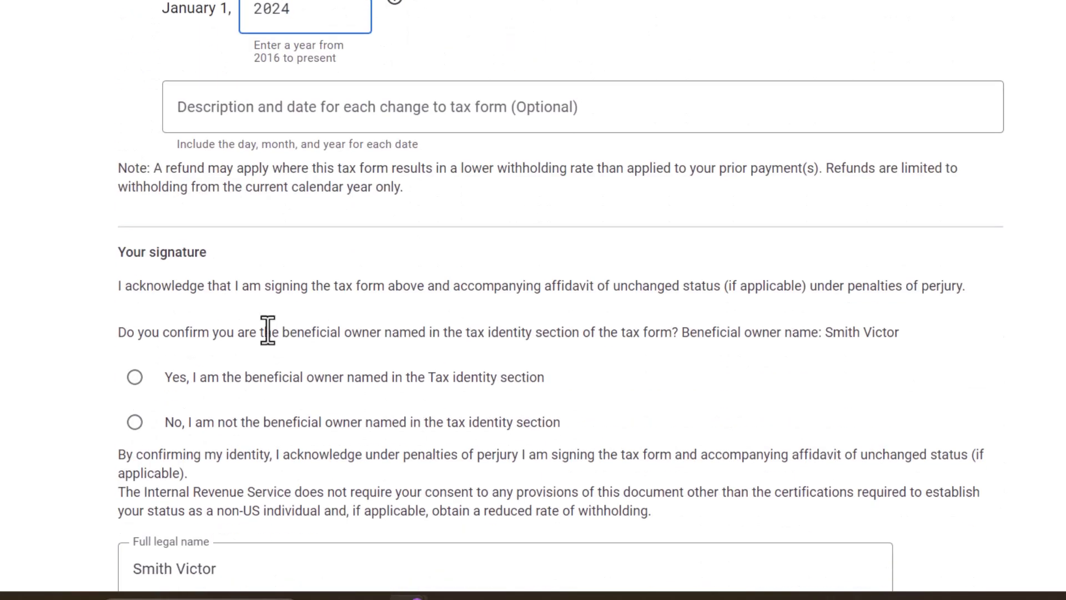
{"action": "left_click", "coordinate": [145, 369]}
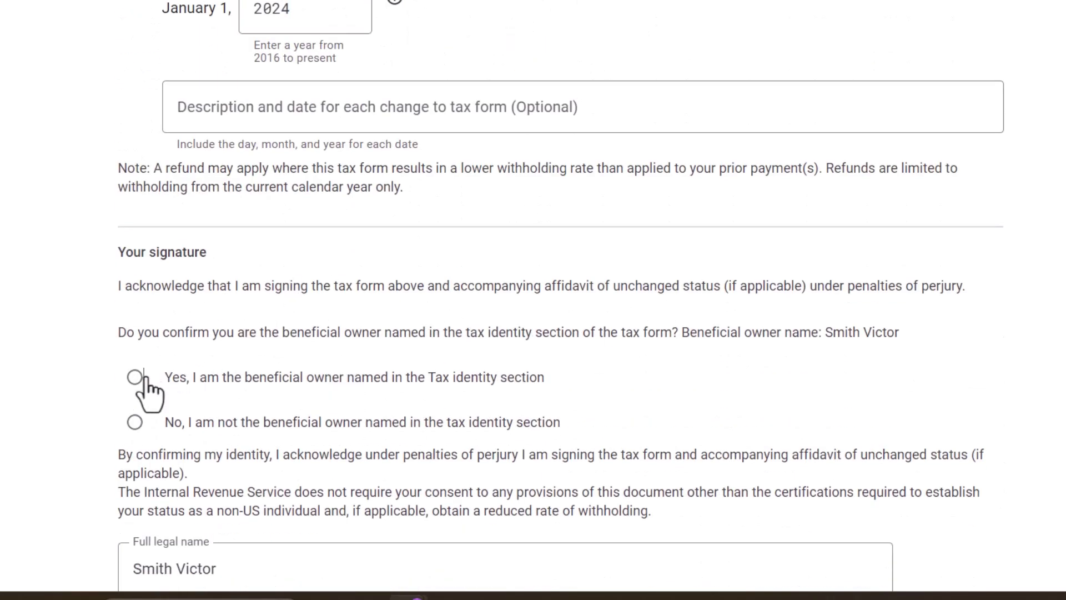
{"action": "scroll", "coordinate": [990, 430], "scroll_direction": "down", "scroll_amount": 3}
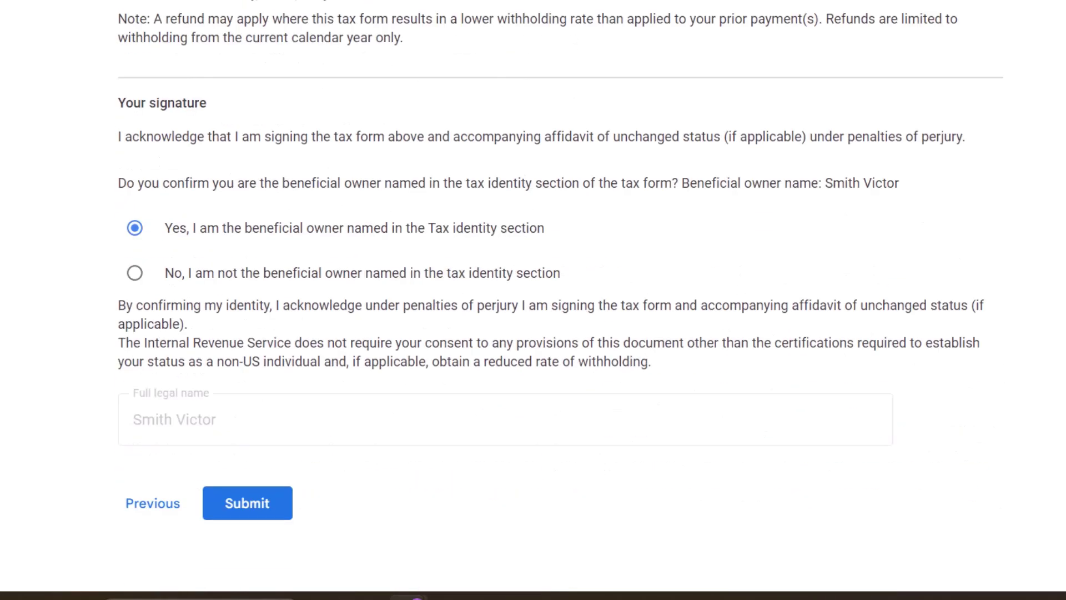
{"action": "left_click", "coordinate": [249, 503]}
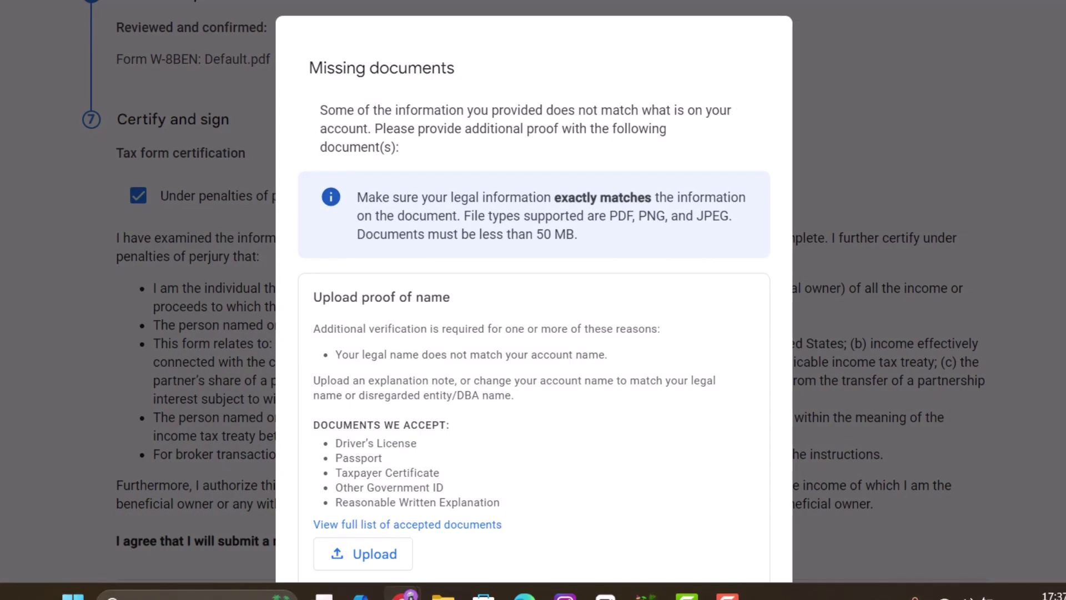
Step: Postpone uploading the proof of name and review the submitted W-8BEN details under the United States tax info
{"action": "scroll", "coordinate": [418, 481], "scroll_direction": "down", "scroll_amount": 3}
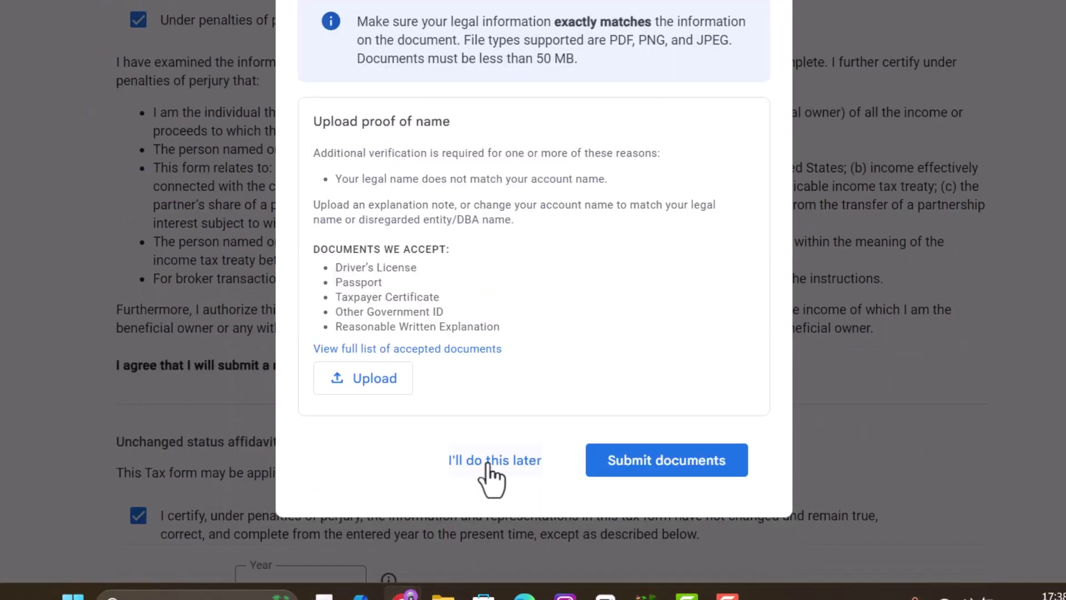
{"action": "left_click", "coordinate": [489, 465]}
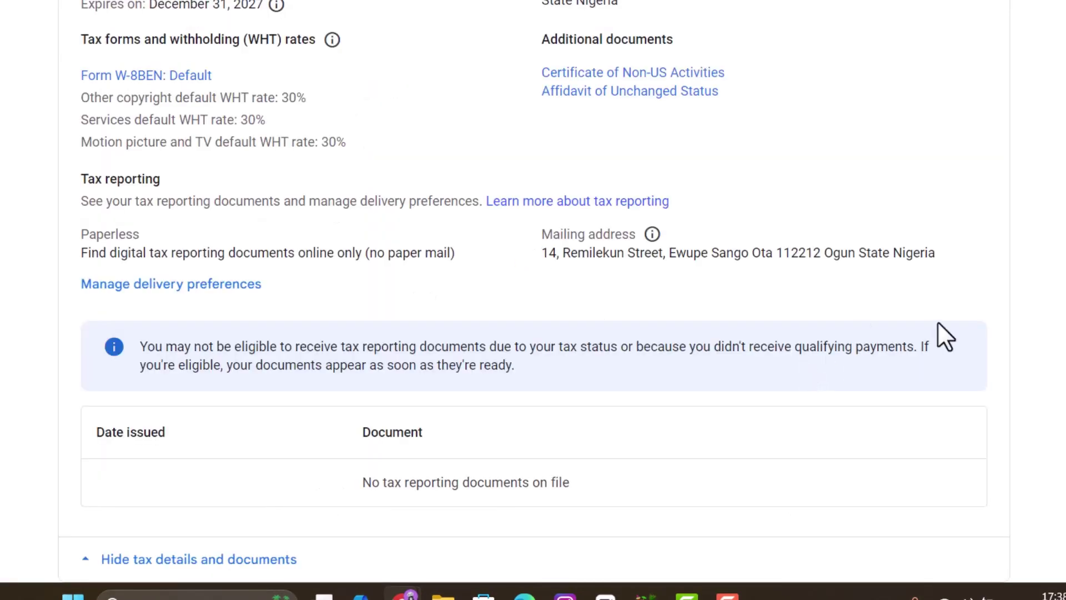
{"action": "scroll", "coordinate": [533, 291], "scroll_direction": "up", "scroll_amount": 6}
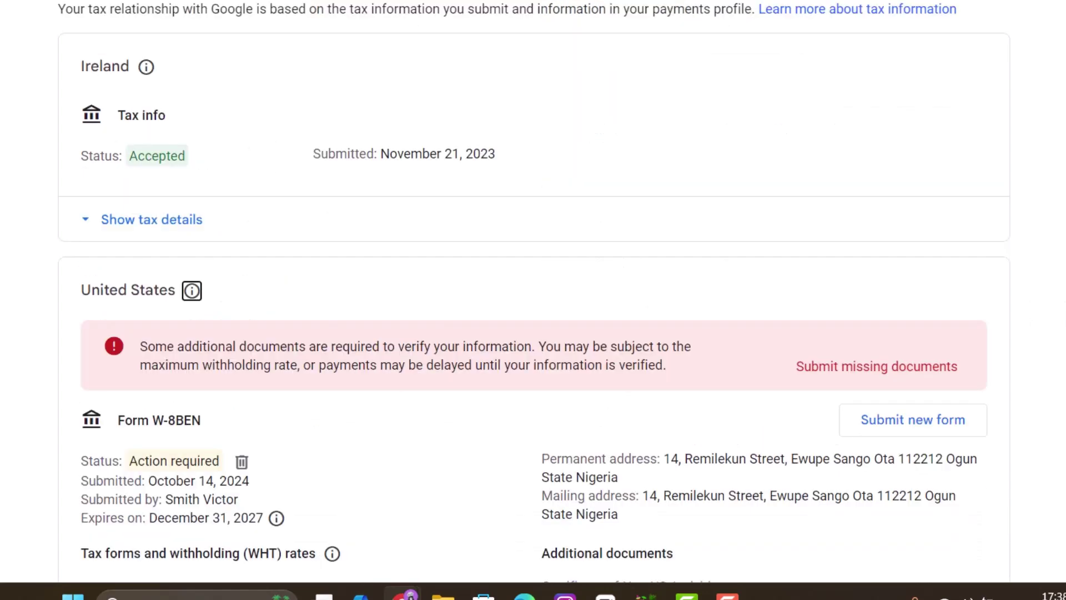
{"action": "scroll", "coordinate": [533, 291], "scroll_direction": "down", "scroll_amount": 5}
{"action": "scroll", "coordinate": [533, 292], "scroll_direction": "up", "scroll_amount": 1}
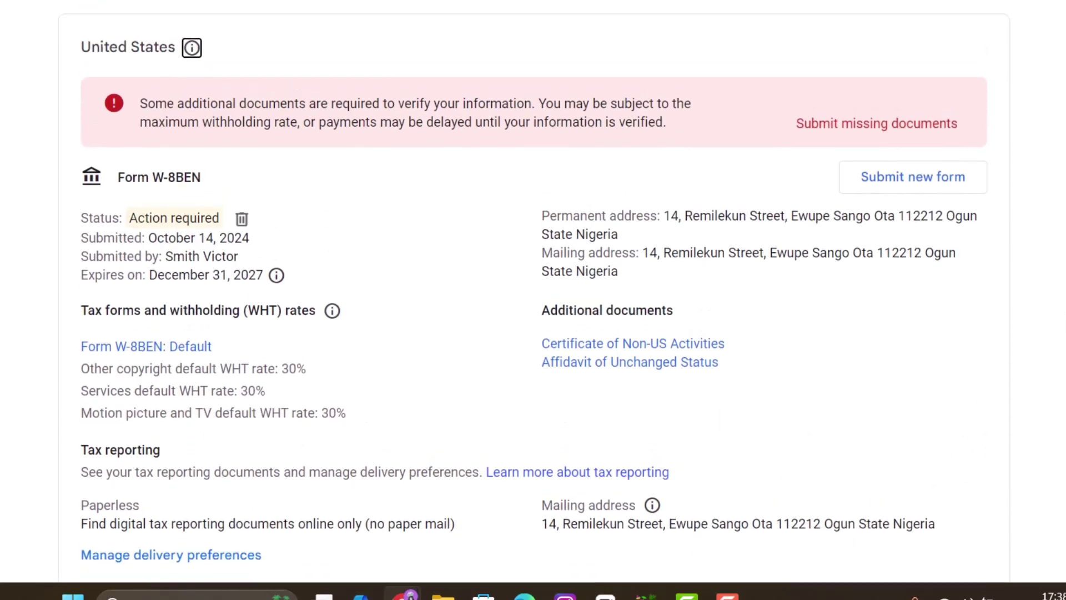